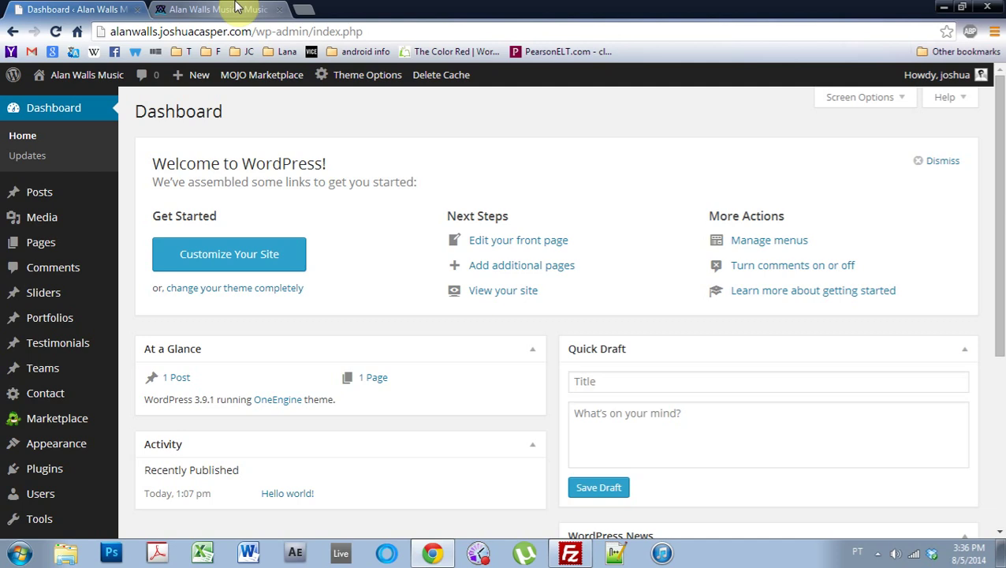
Start a new slider titled 'HomePage Banner' from the WordPress dashboard
click(237, 8)
scroll(375, 138, up, 3)
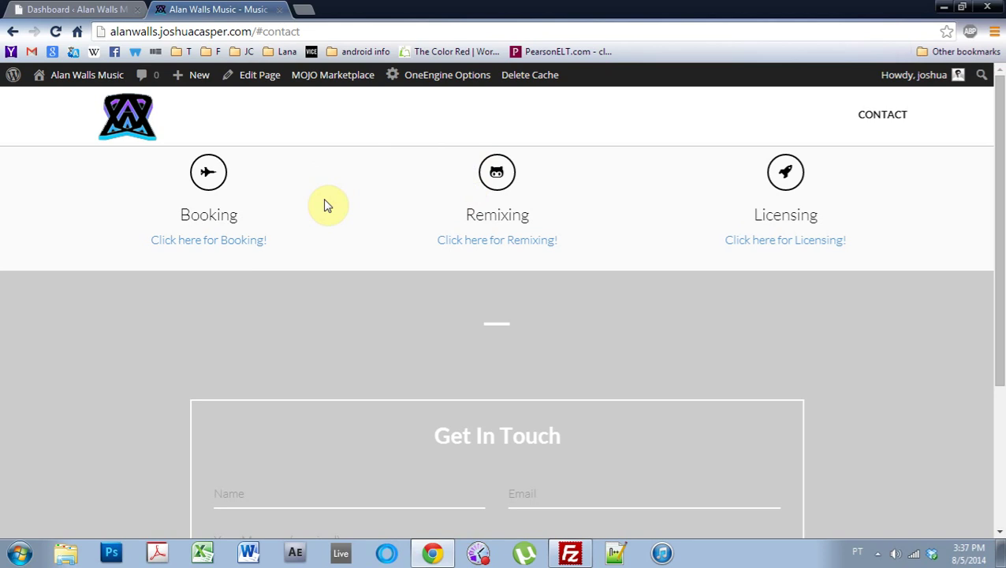
click(96, 9)
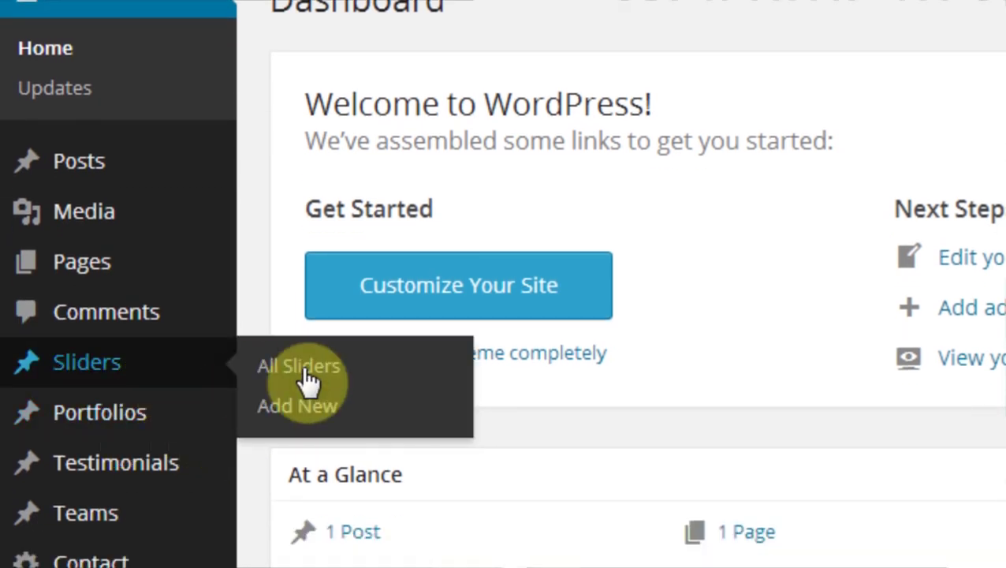
click(300, 435)
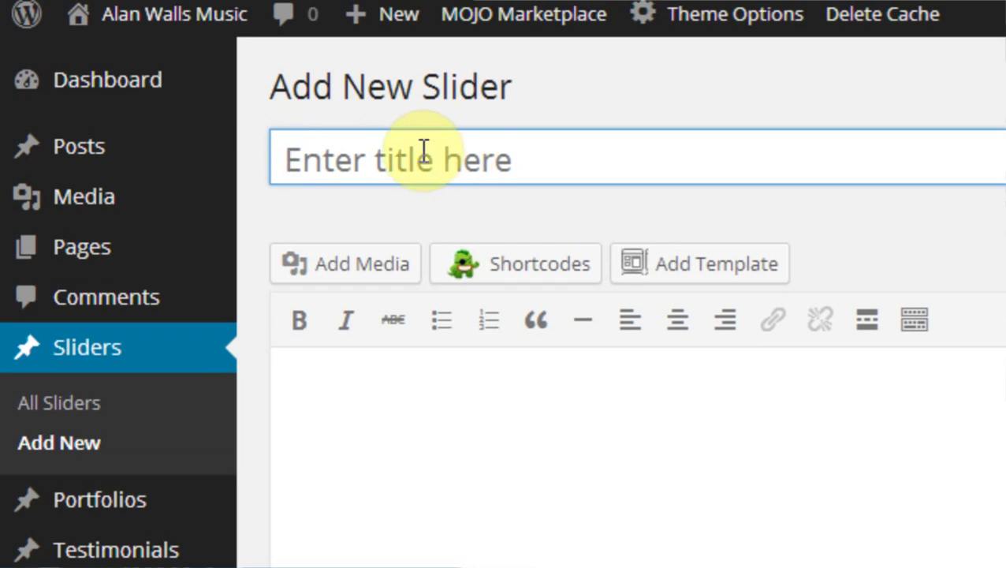
click(422, 150)
text(HomeP)
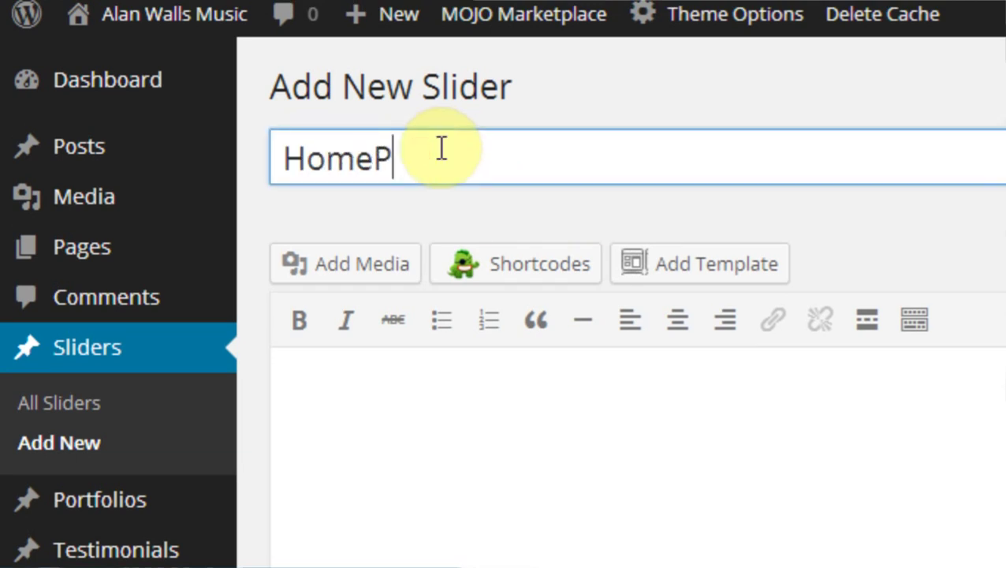
text(age Bann)
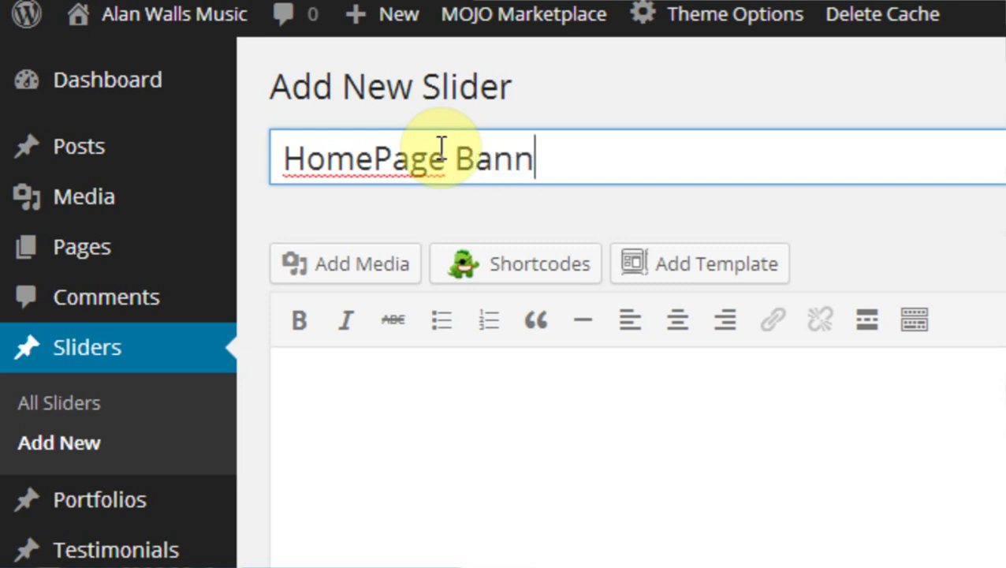
text(er)
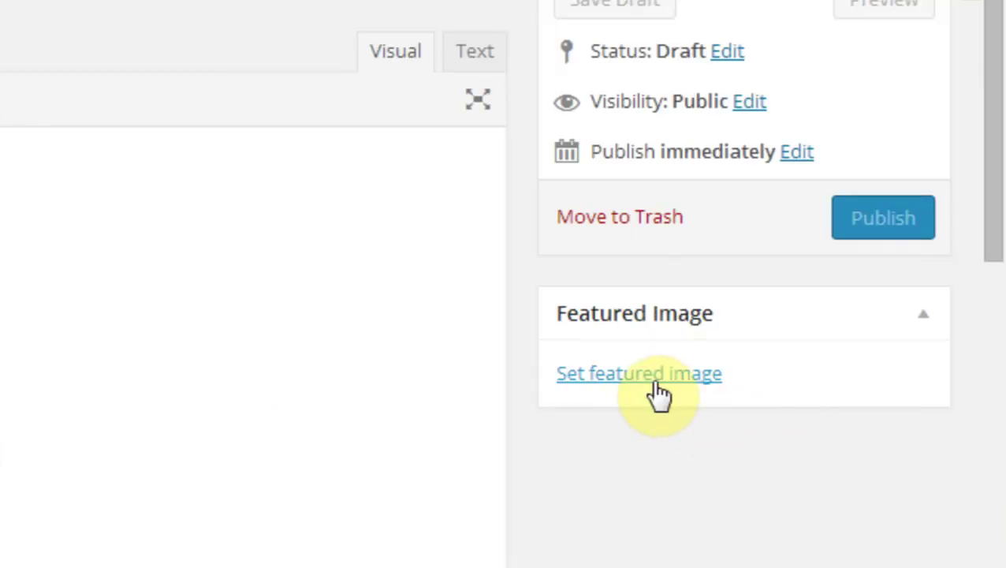
Set the black banner logo image as the slider's featured image
click(653, 383)
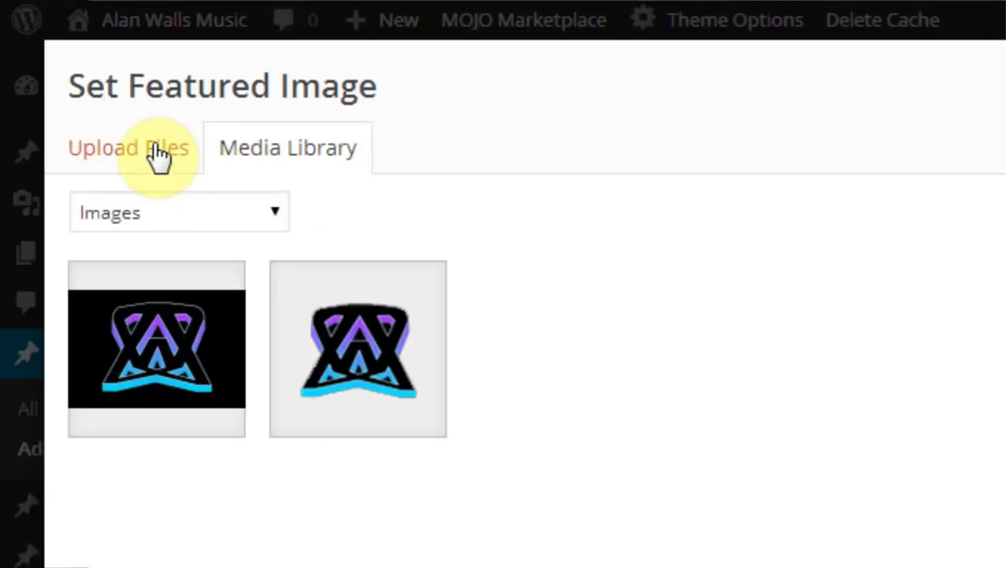
click(204, 347)
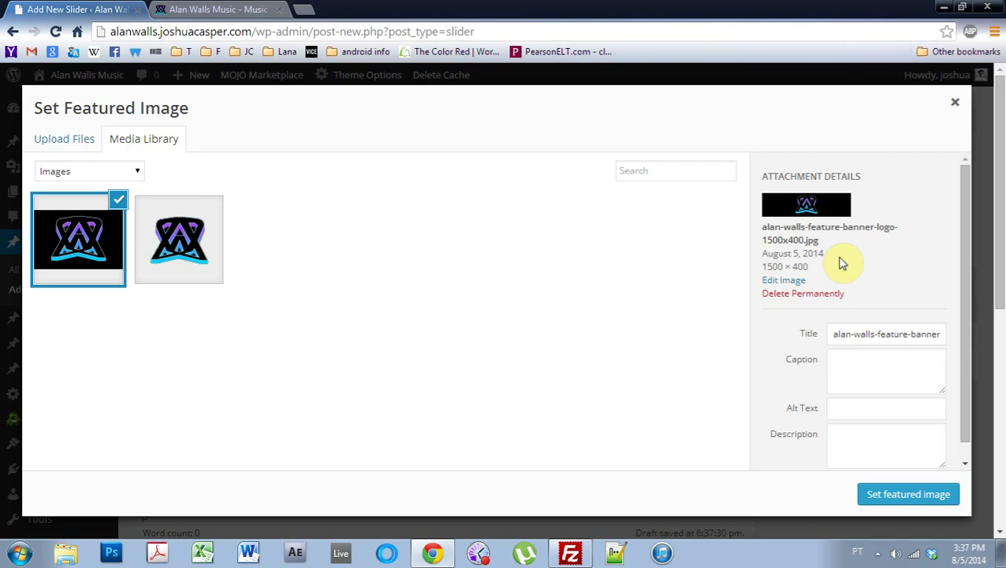
click(904, 496)
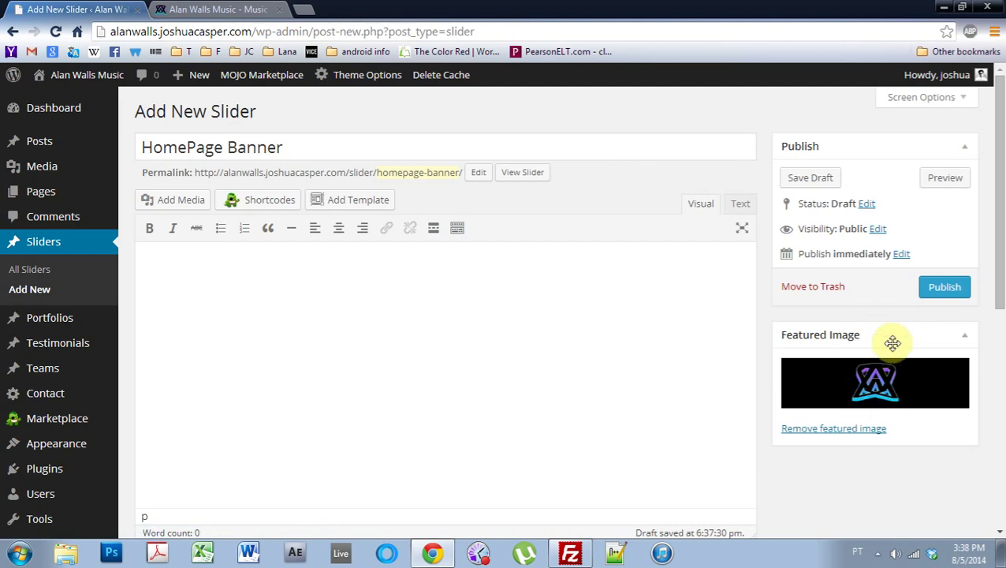
Publish the HomePage Banner slider and reload the live site to see the logo banner
click(947, 287)
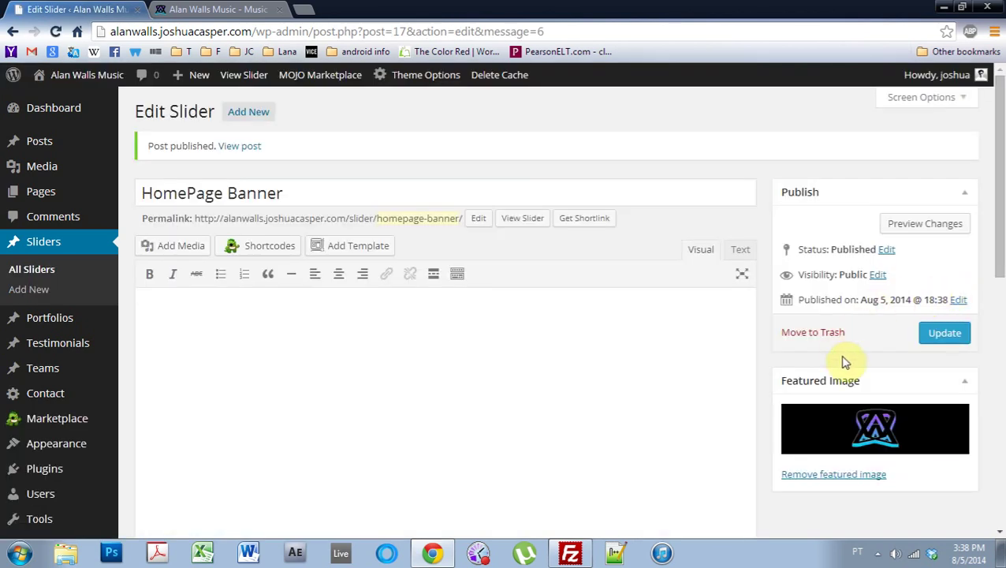
click(221, 10)
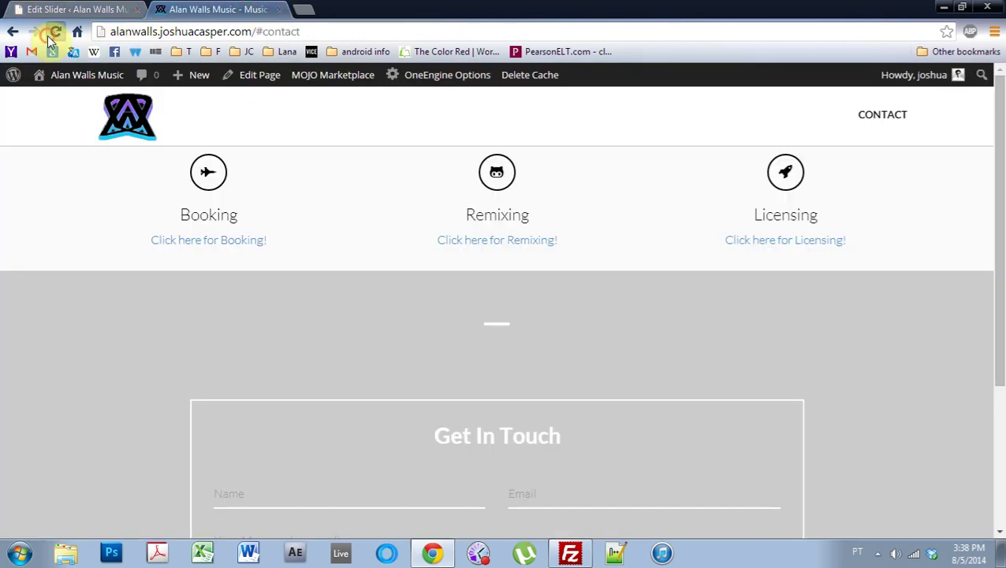
click(49, 35)
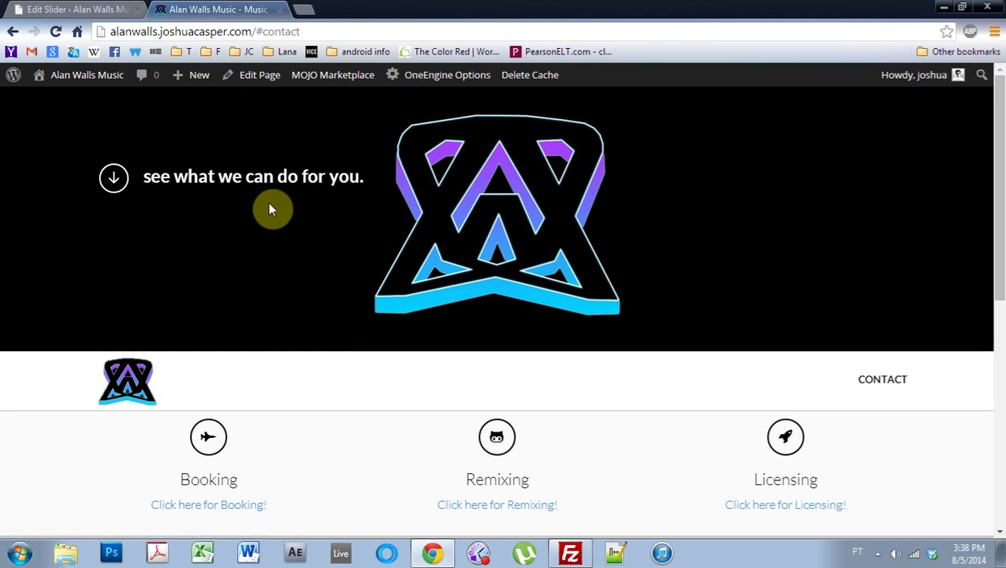
Go back to the HomePage Banner Edit Slider screen and scroll through it
click(102, 10)
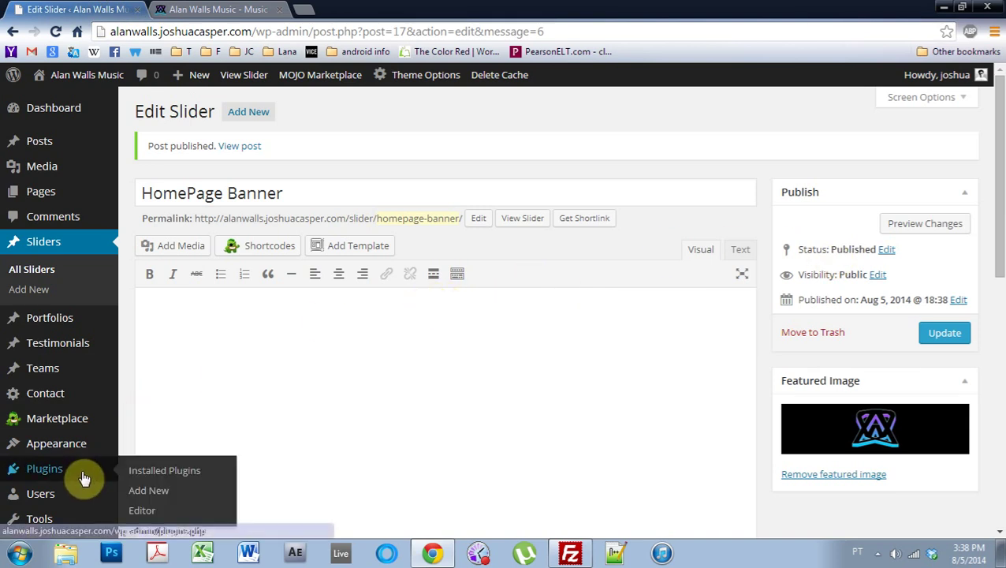
scroll(83, 476, down, 1)
mouse_move(83, 478)
scroll(96, 469, down, 3)
mouse_move(75, 288)
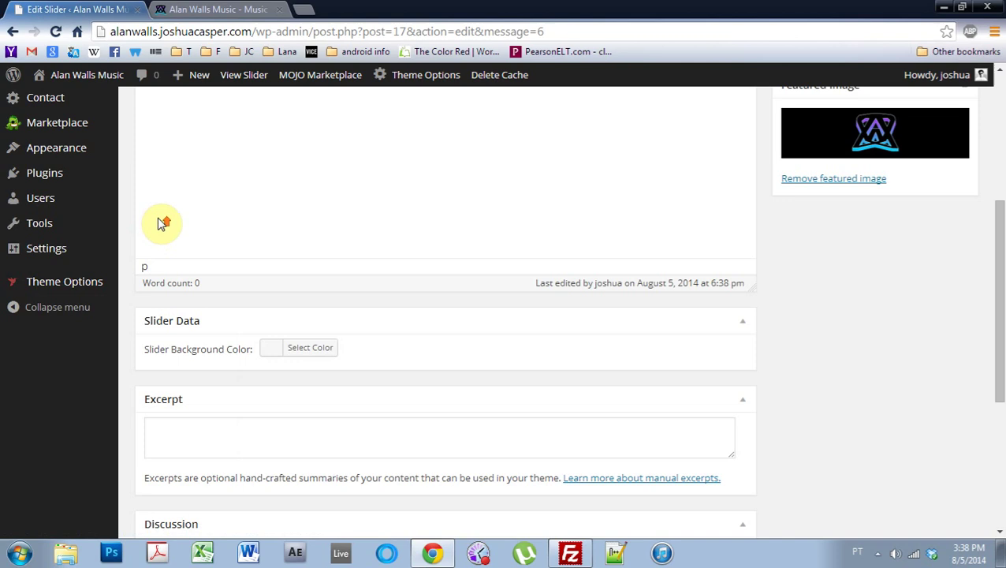
scroll(162, 237, up, 1)
scroll(549, 309, up, 3)
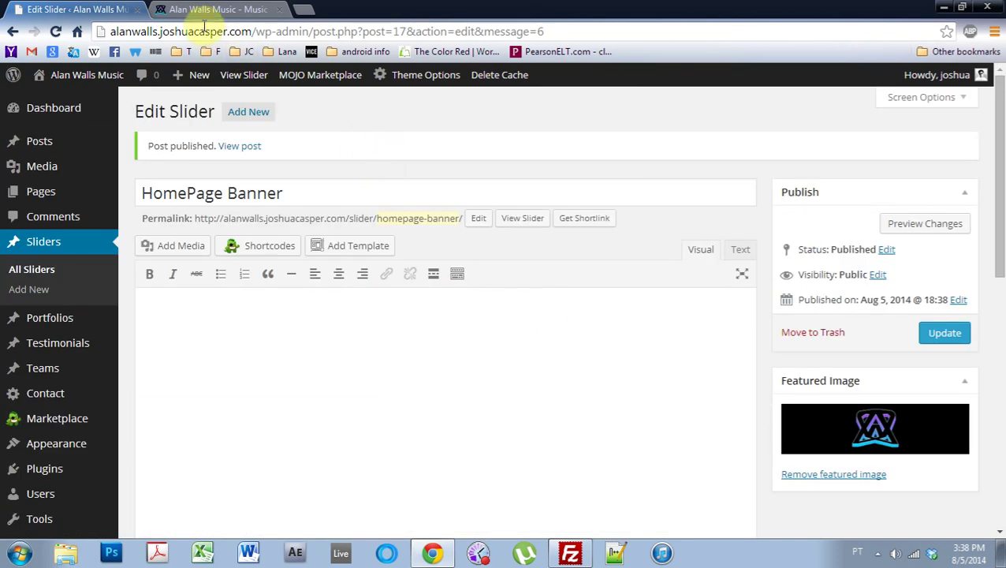
In FileZilla, browse the server to oneengine/includes to find template.php, then minimize FileZilla
click(570, 553)
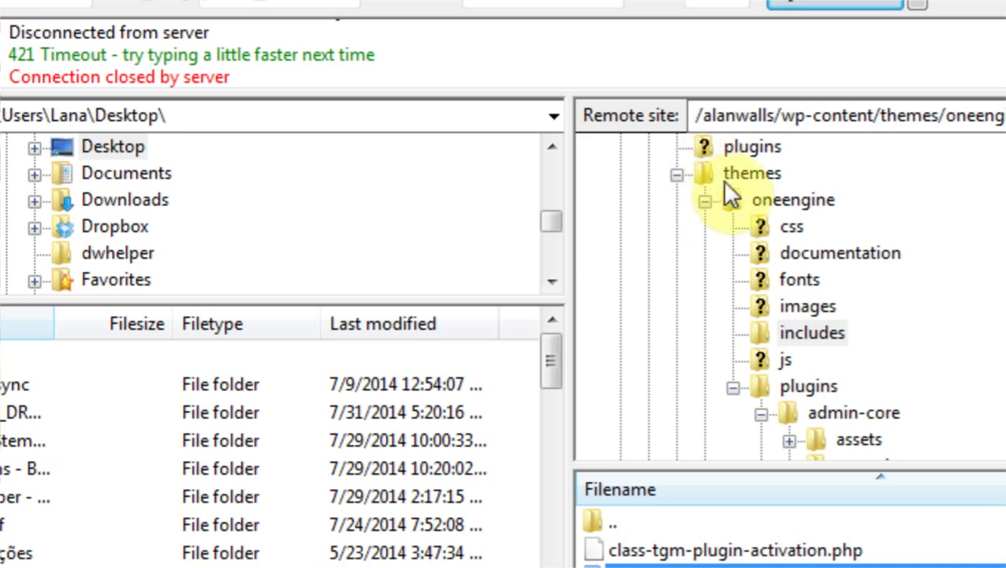
click(727, 198)
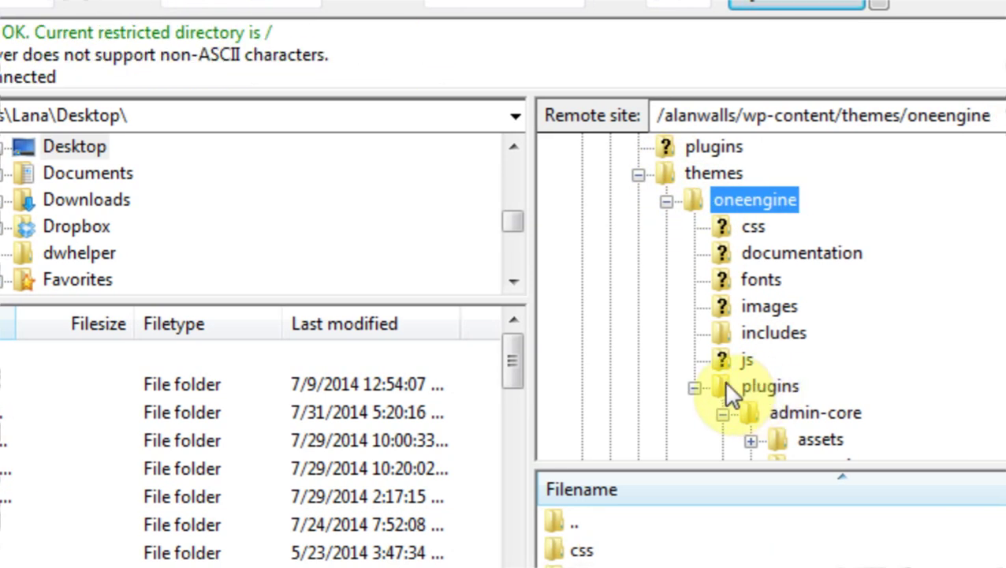
click(726, 328)
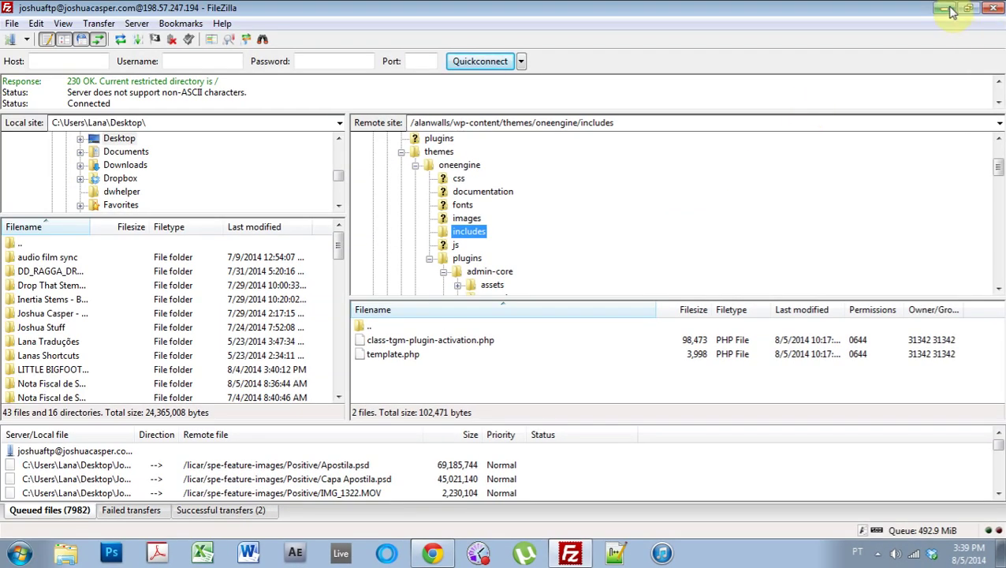
click(949, 9)
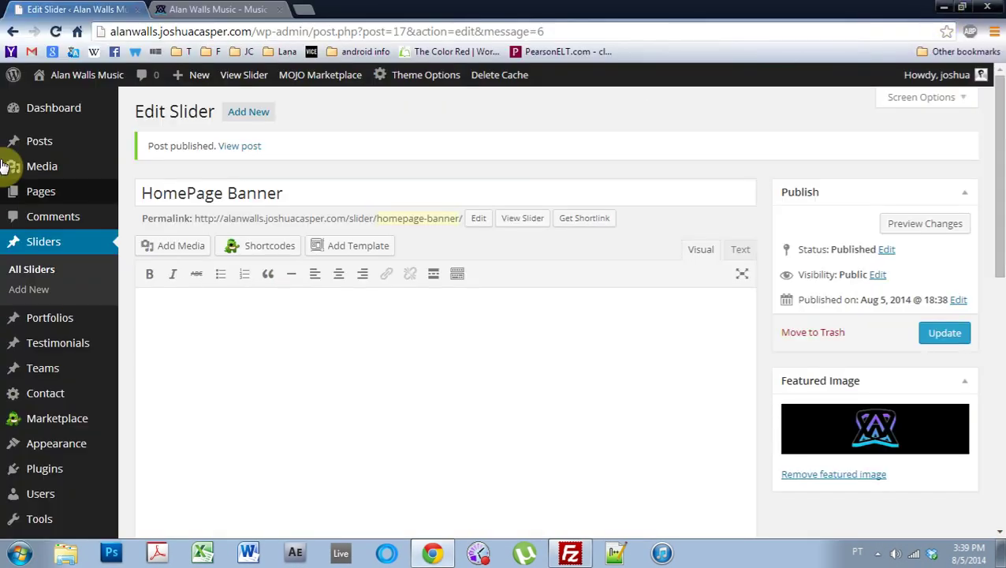
Open the desktop copy of template.php in Notepad++
click(49, 110)
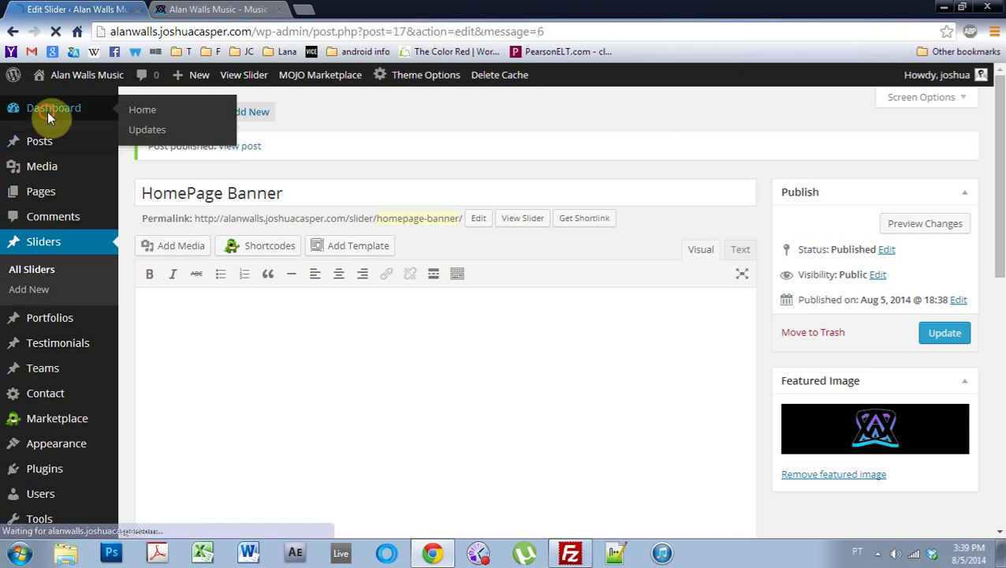
click(944, 7)
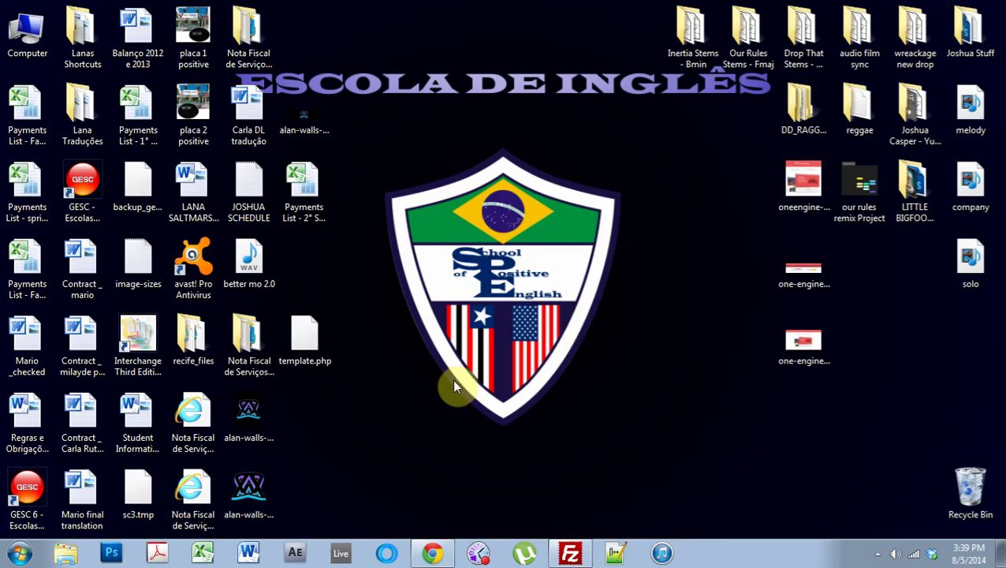
right_click(309, 328)
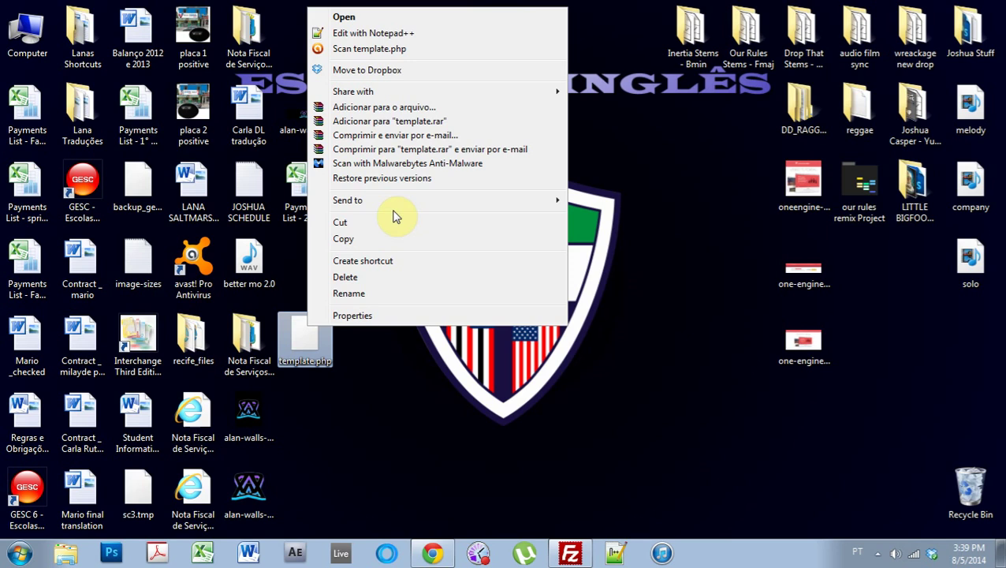
click(386, 34)
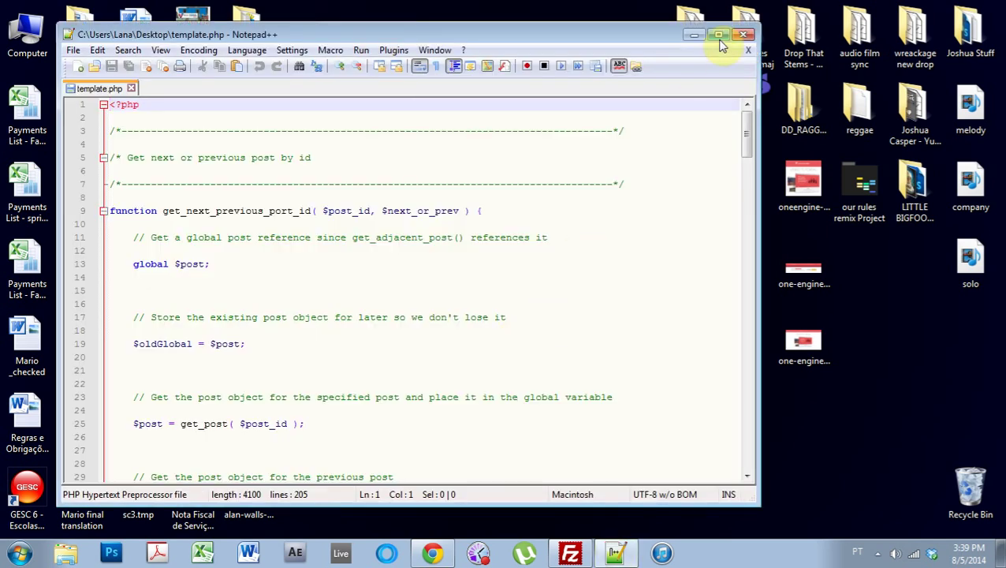
Find and delete the tagline 'see what we can do for you.' in template.php
click(719, 34)
click(68, 24)
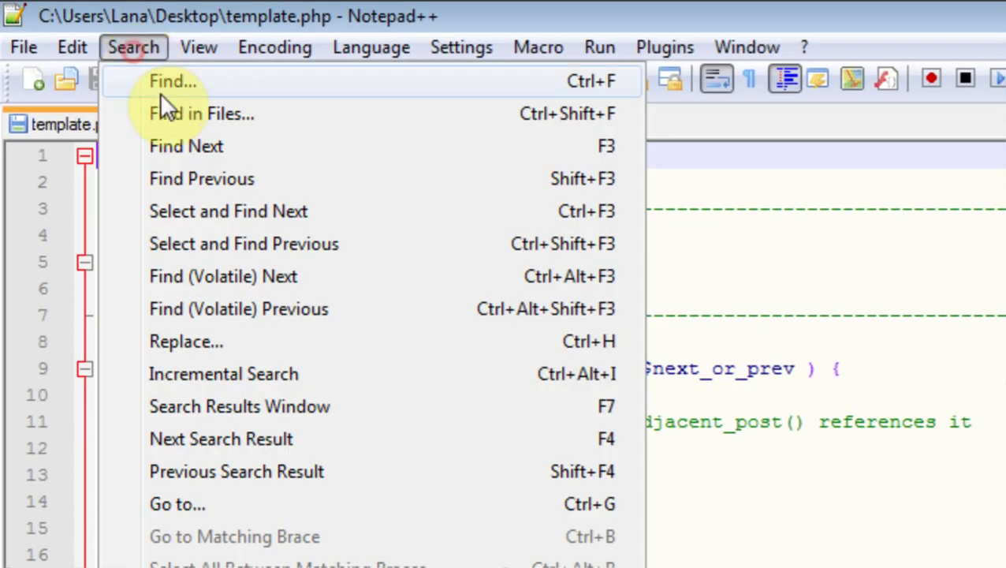
click(183, 87)
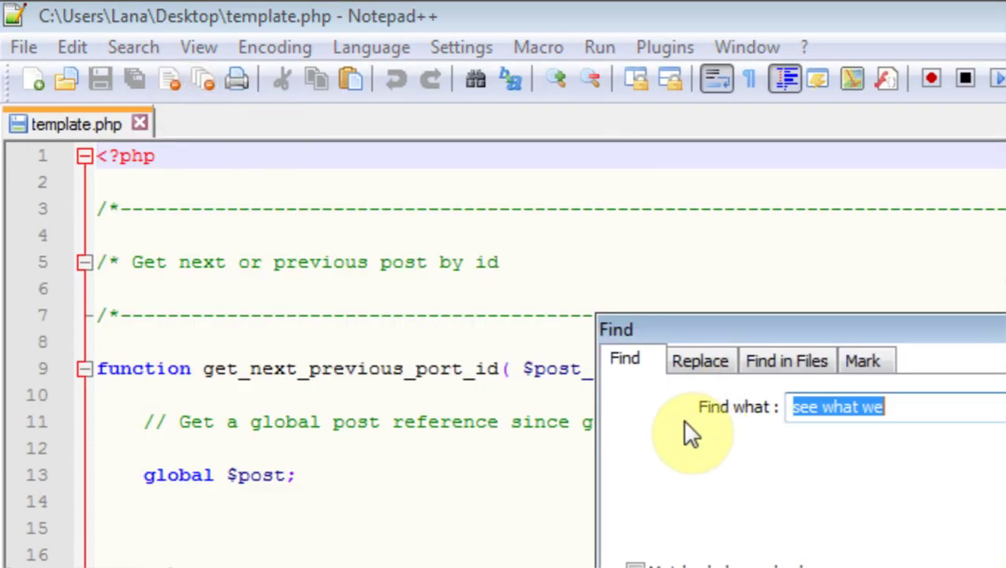
click(757, 412)
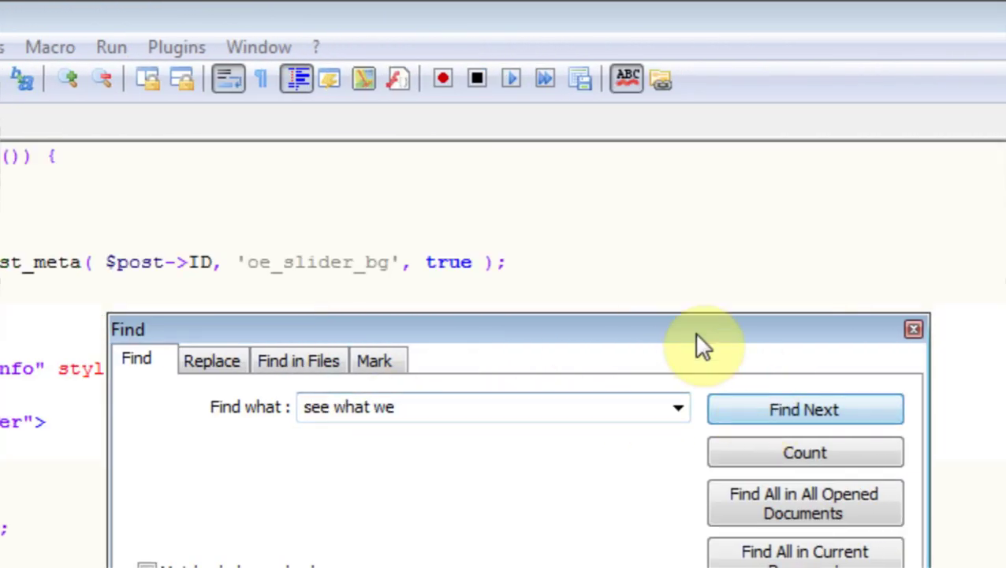
click(913, 329)
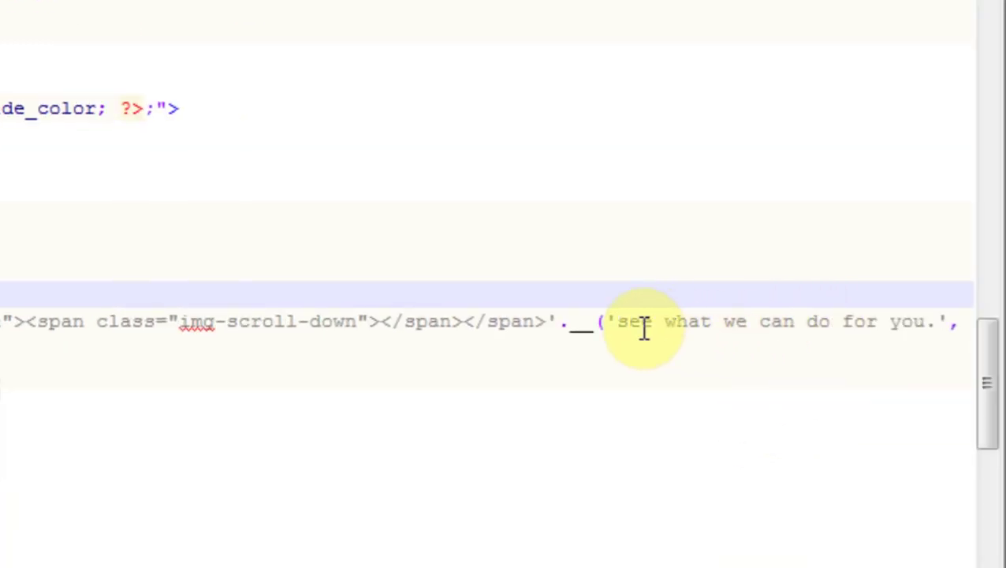
drag(618, 325, 944, 326)
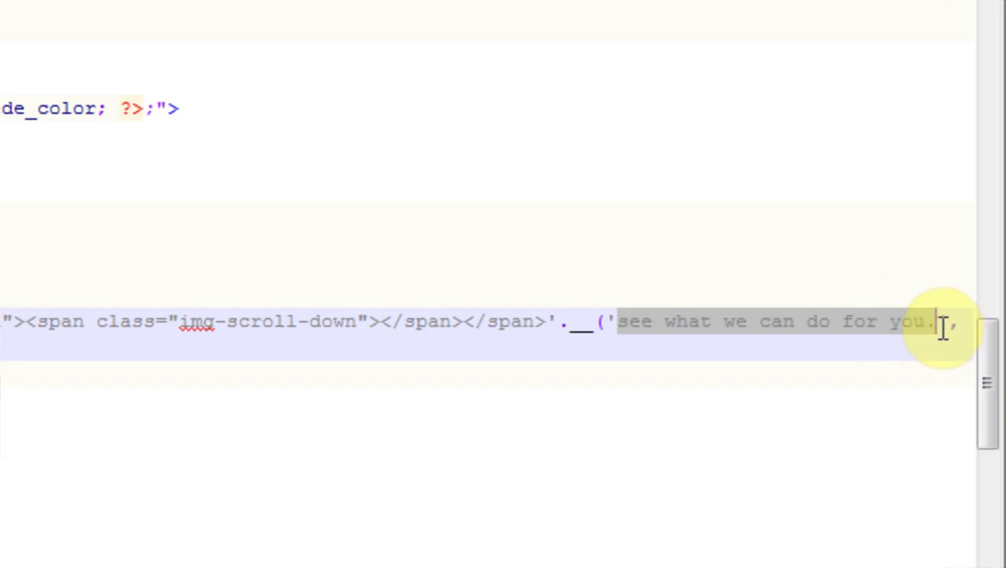
key(BackSpace)
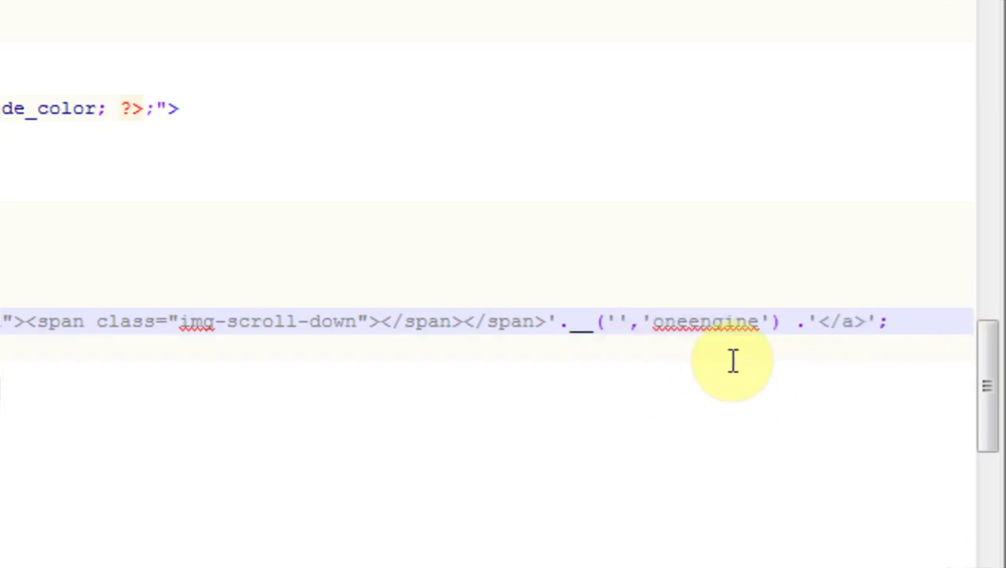
click(694, 391)
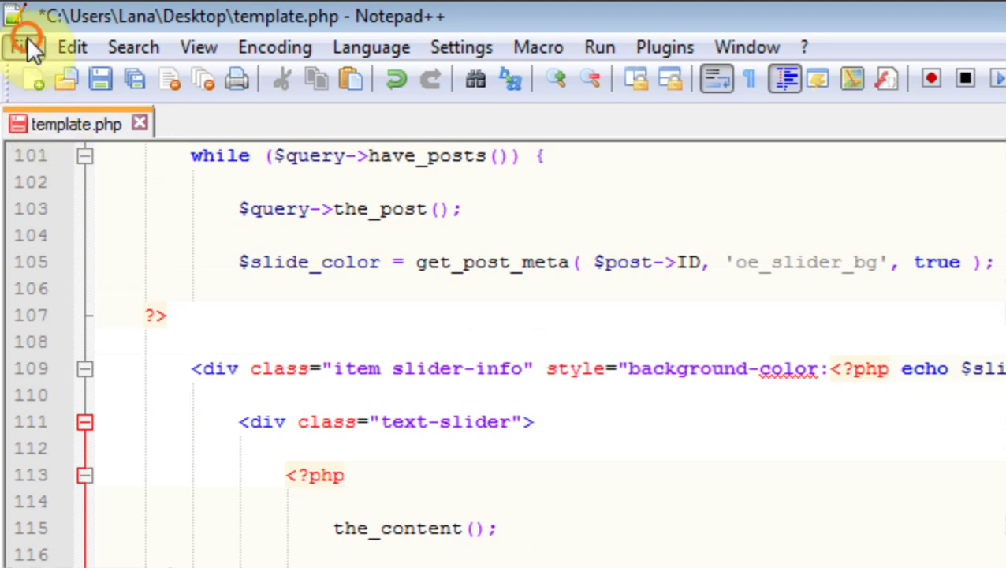
Save template.php and confirm with Find that the tagline no longer exists
click(24, 45)
click(105, 123)
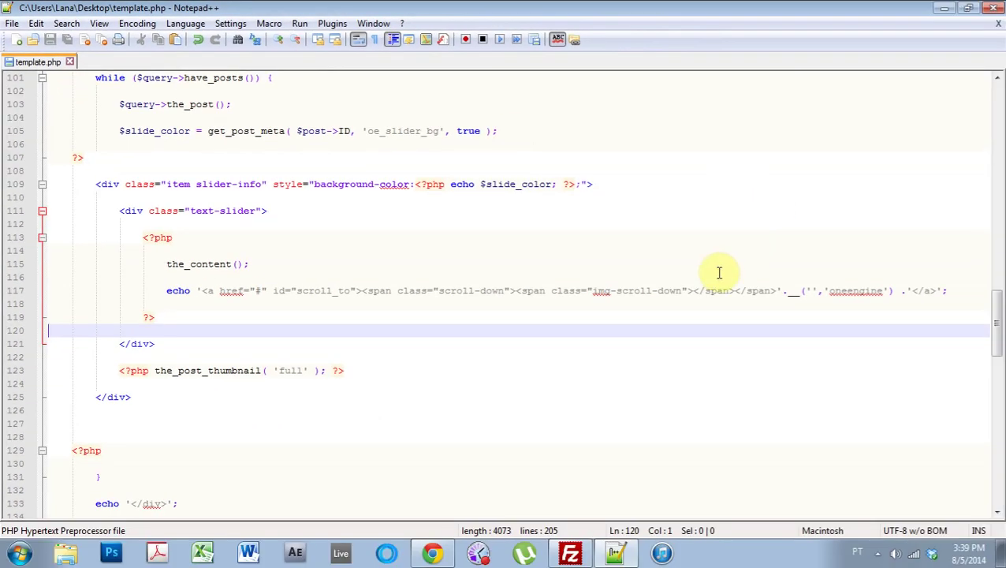
click(55, 24)
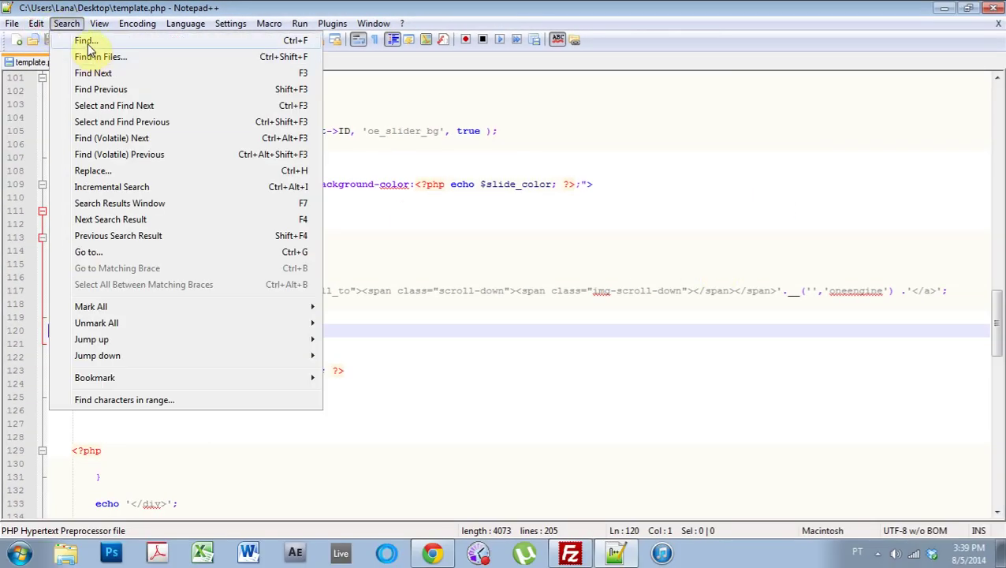
click(79, 38)
click(636, 205)
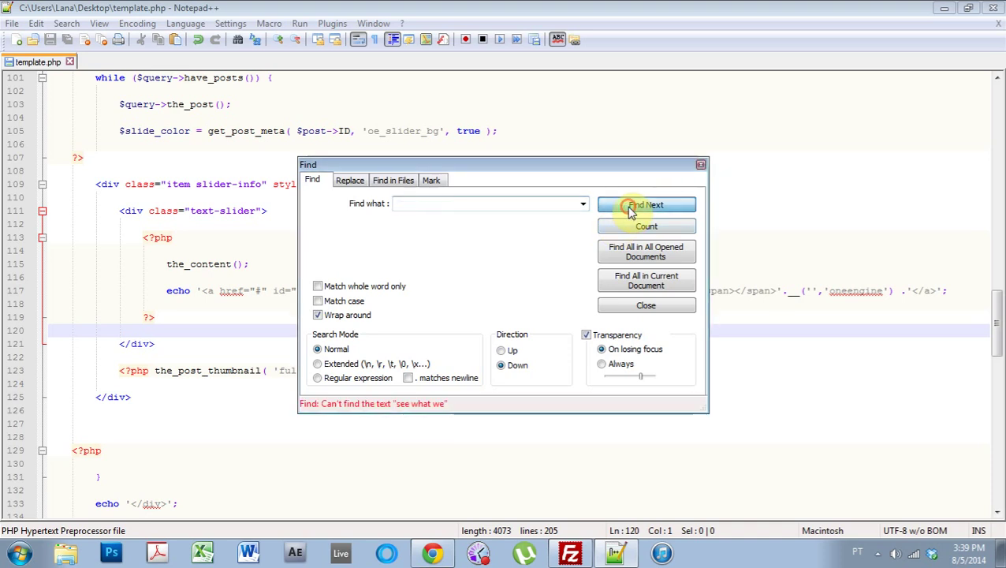
click(700, 165)
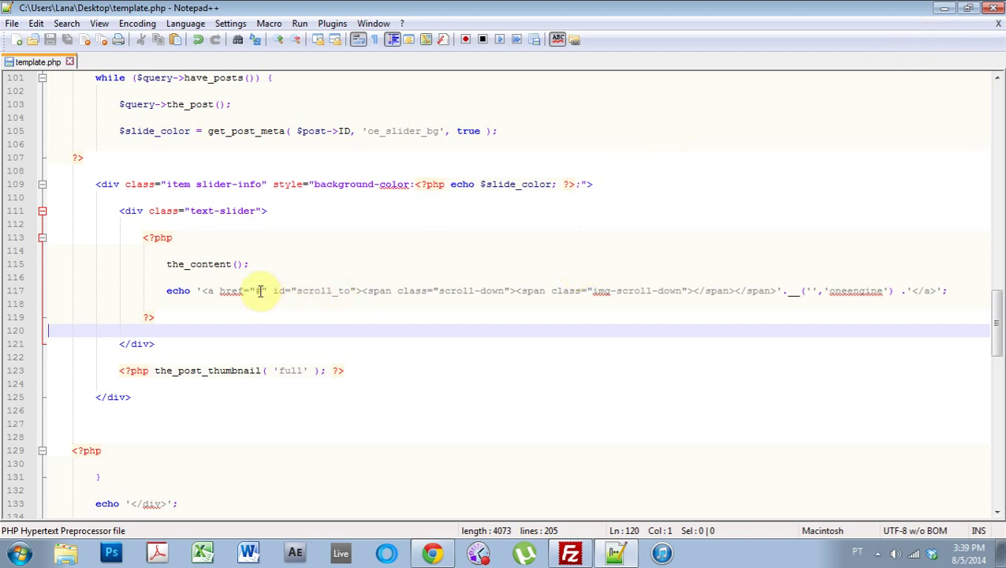
click(259, 291)
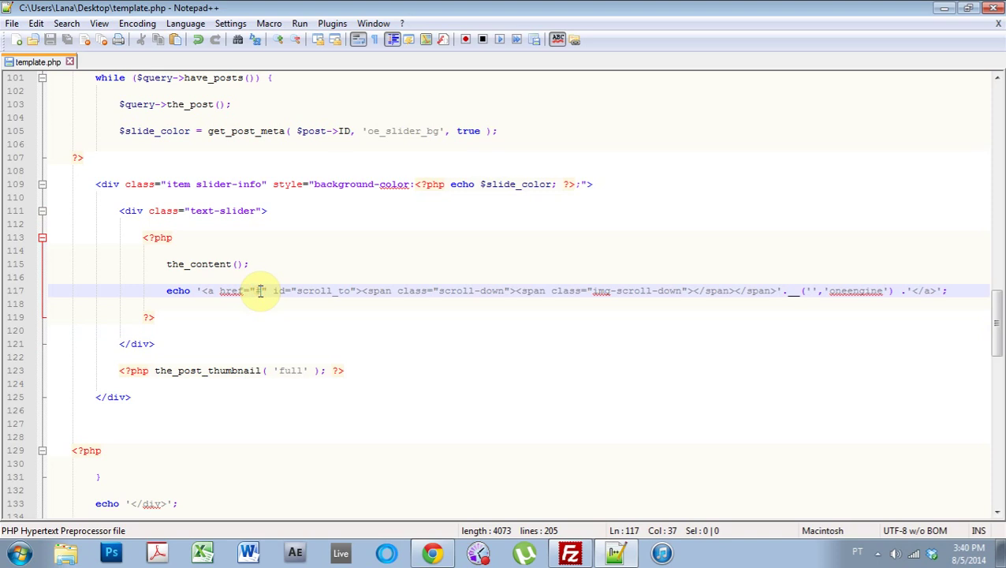
Check the live site in the browser, then close template.php in Notepad++
click(433, 553)
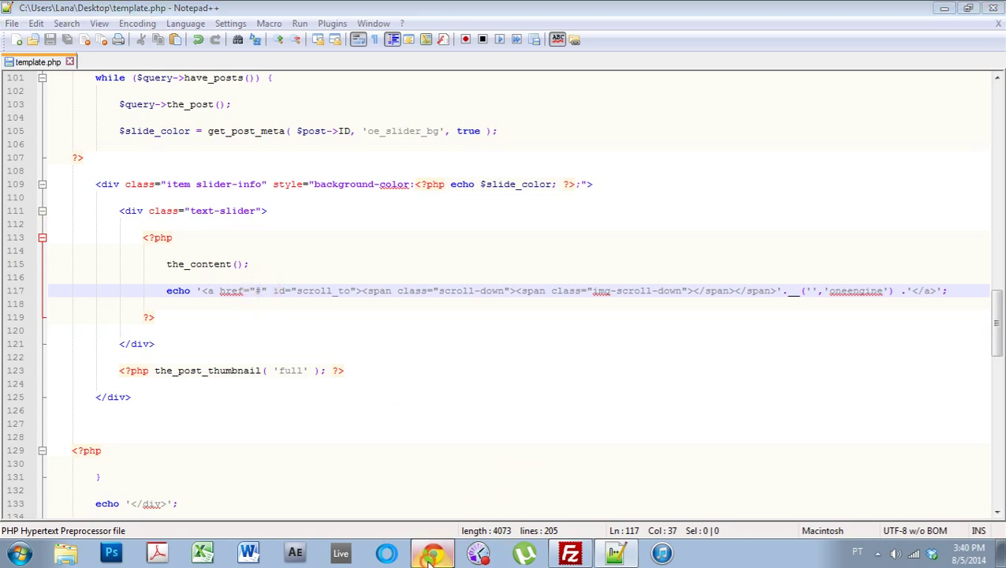
click(221, 8)
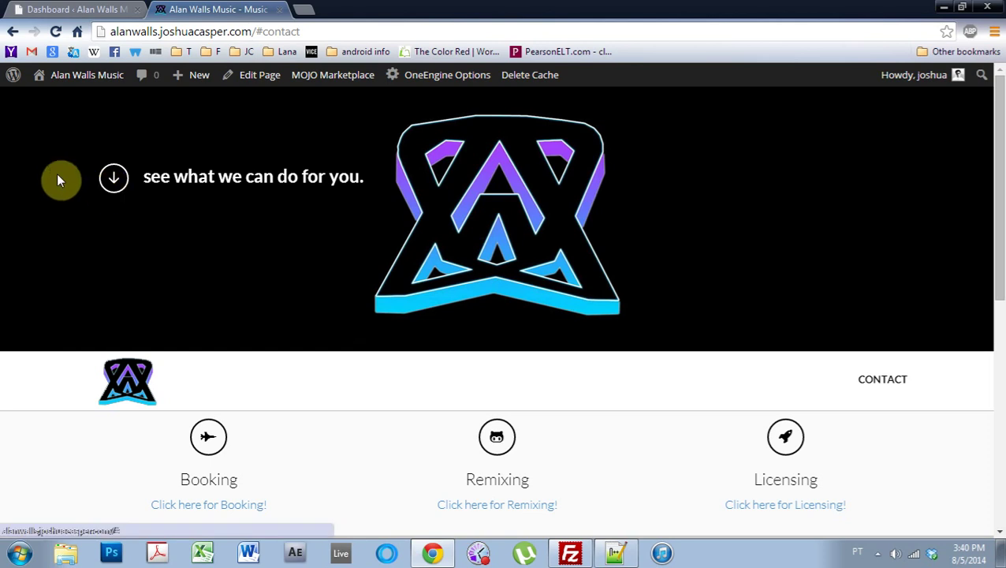
click(614, 551)
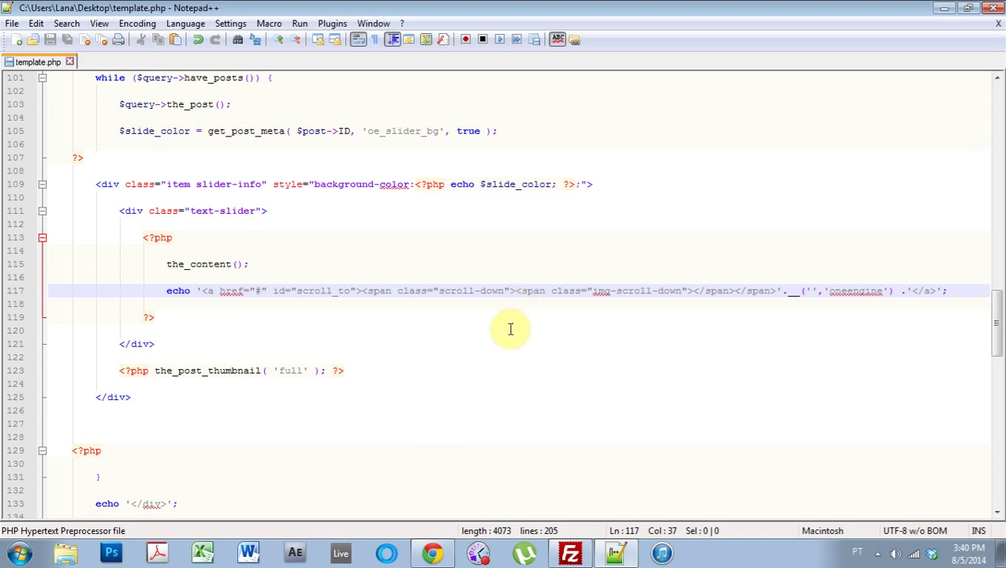
click(11, 23)
click(76, 89)
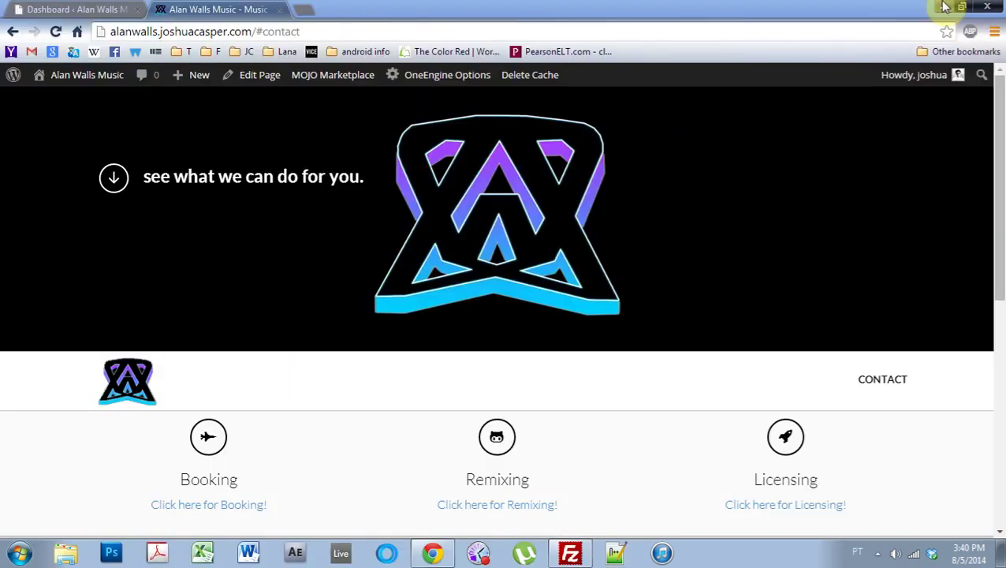
Upload the edited template.php to the server's includes folder, overwriting the existing copy
click(946, 6)
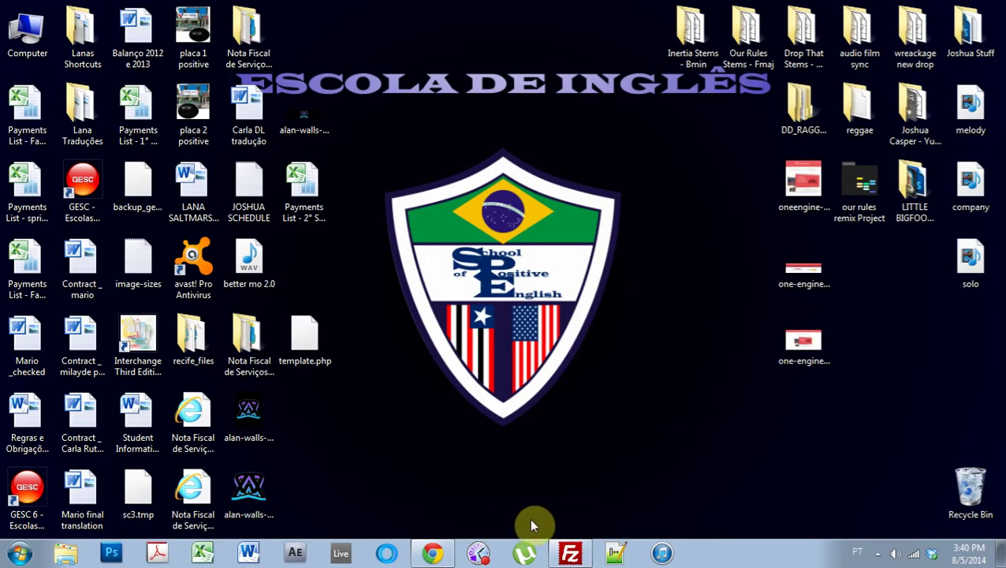
click(570, 553)
click(969, 8)
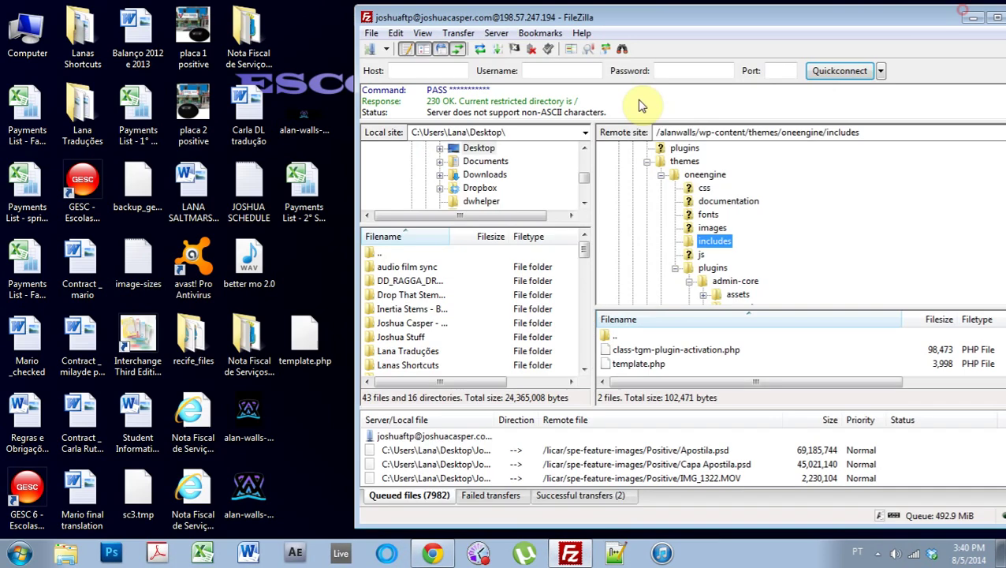
drag(640, 364, 298, 359)
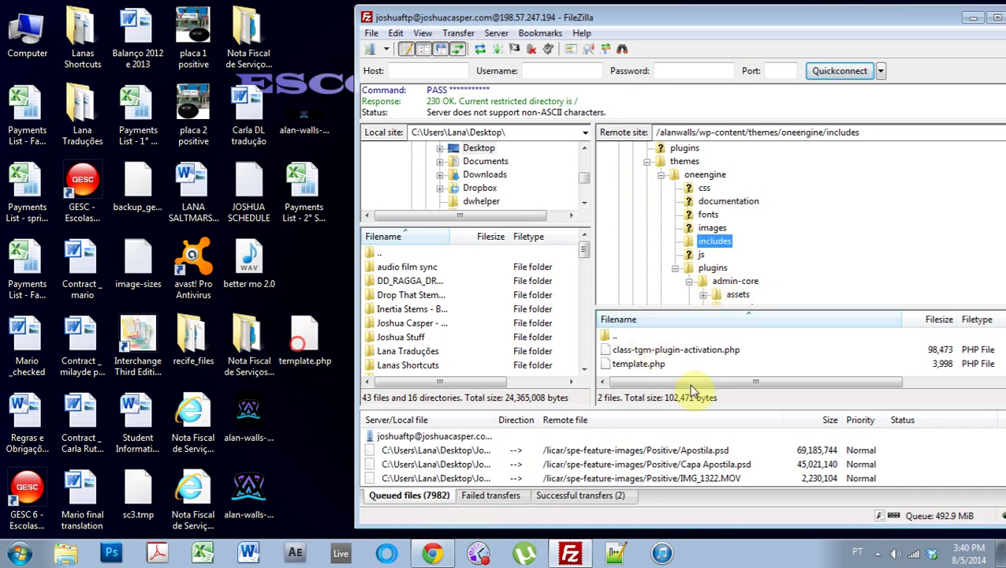
click(644, 363)
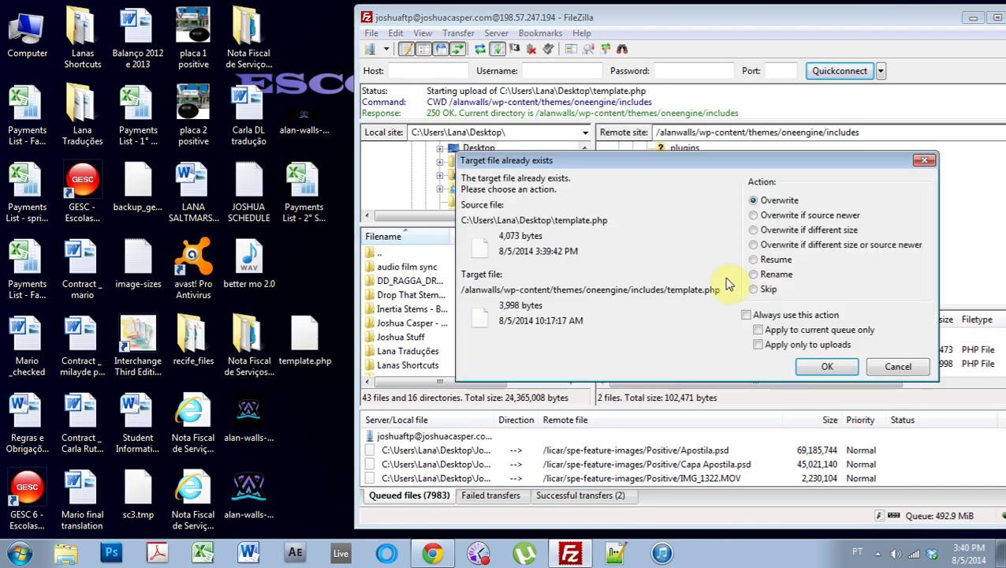
click(824, 366)
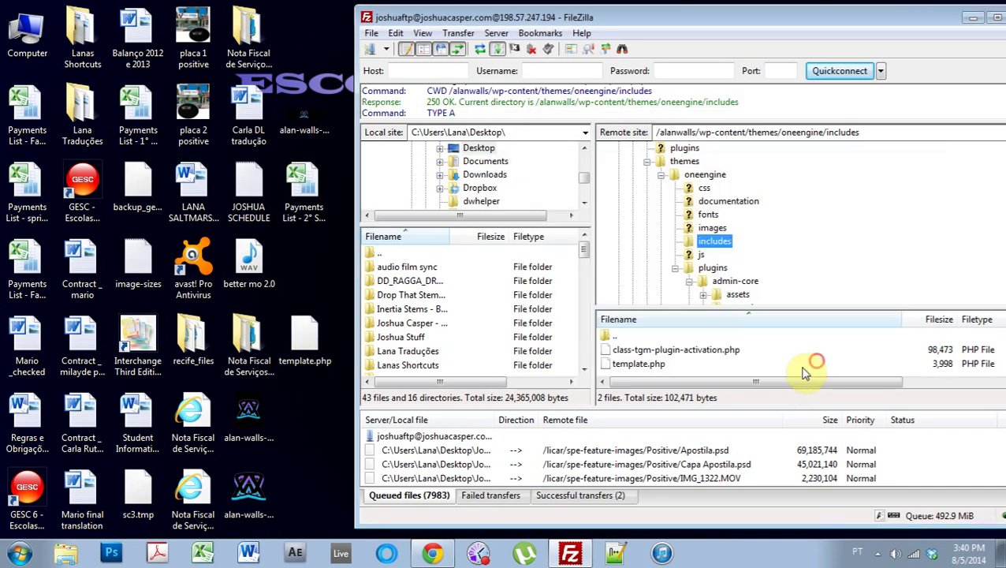
click(432, 554)
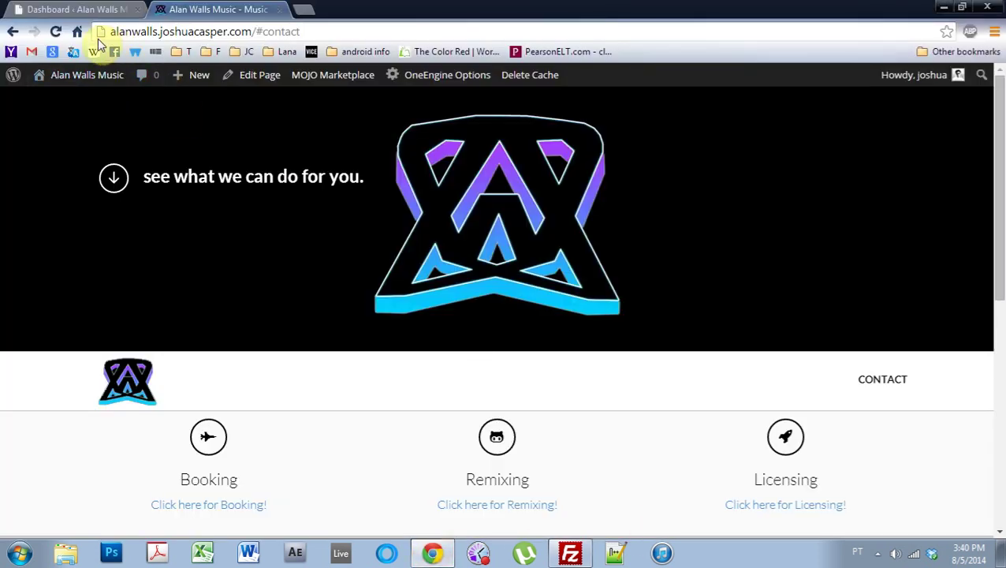
Reload the homepage to confirm the banner has no tagline, then switch to the Dashboard
click(52, 32)
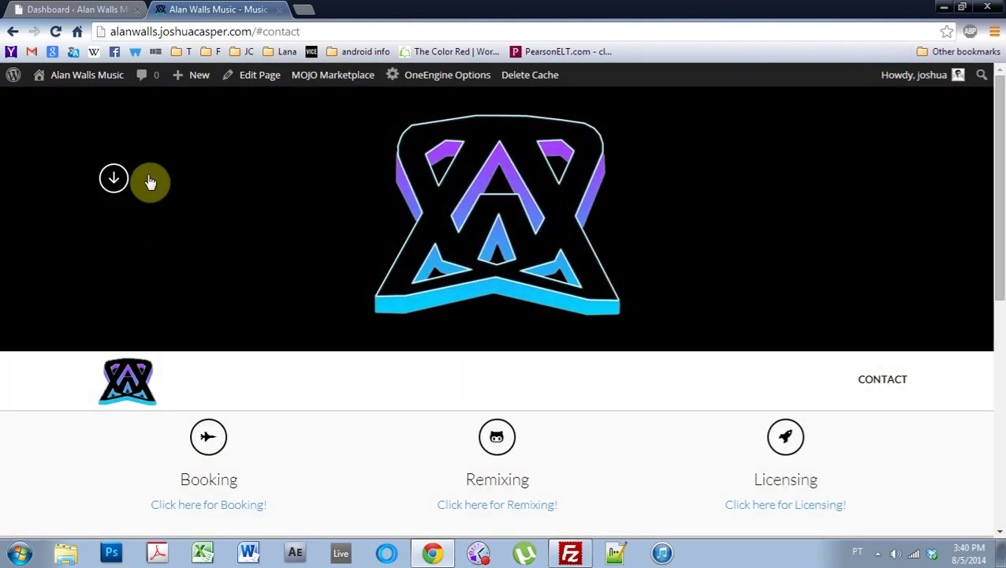
click(114, 179)
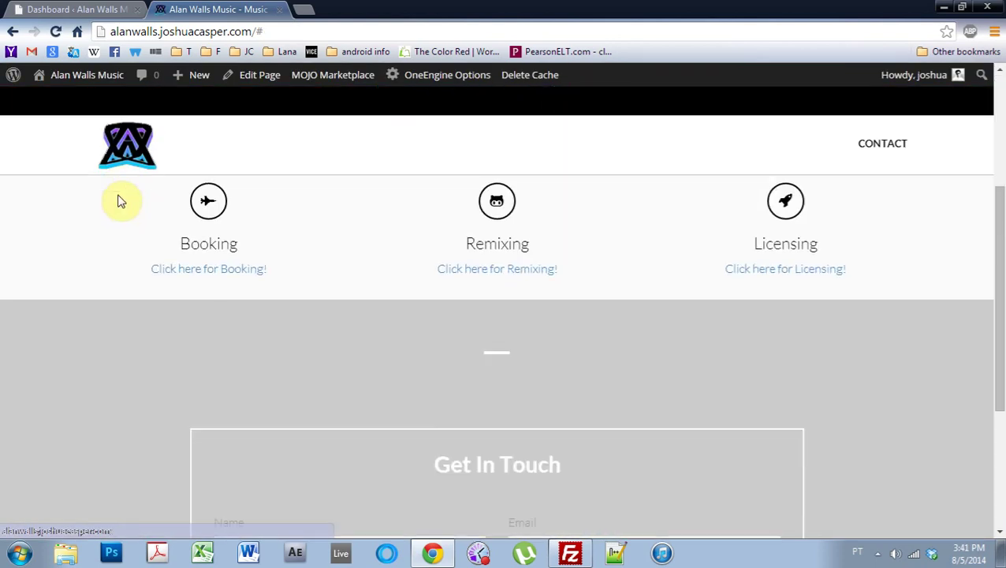
click(187, 226)
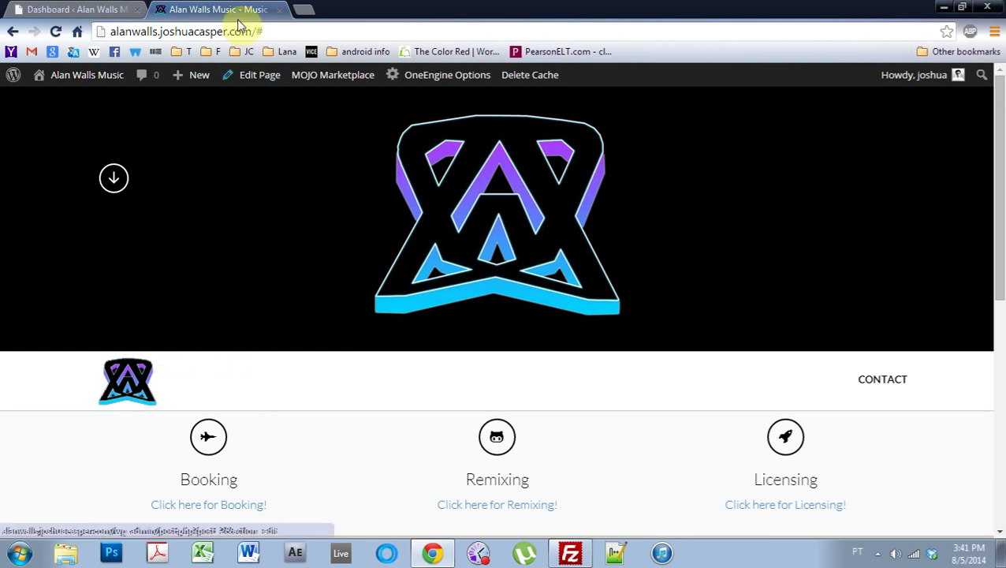
click(90, 8)
Start another new slider and begin uploading a file as its featured image
mouse_move(92, 300)
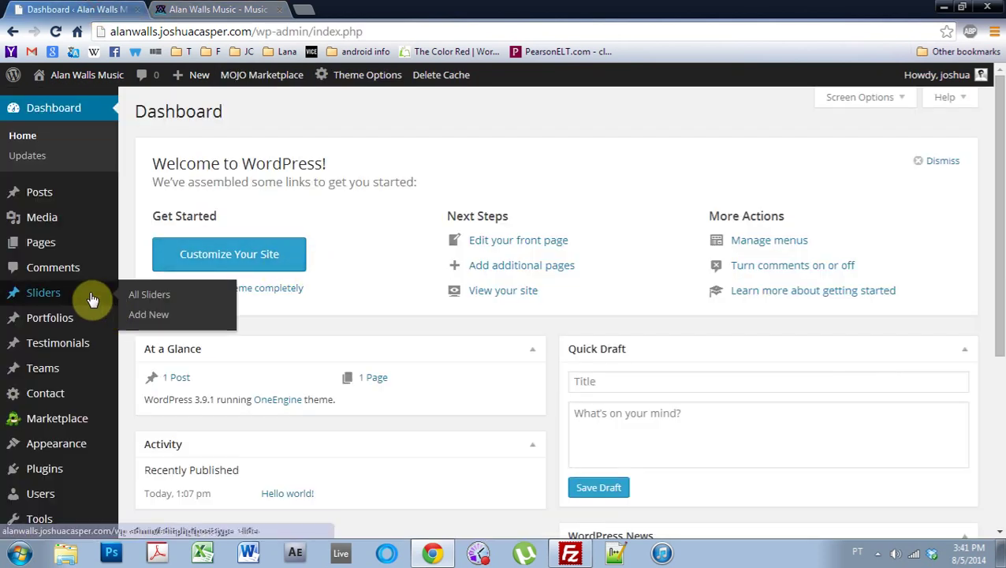
mouse_move(52, 314)
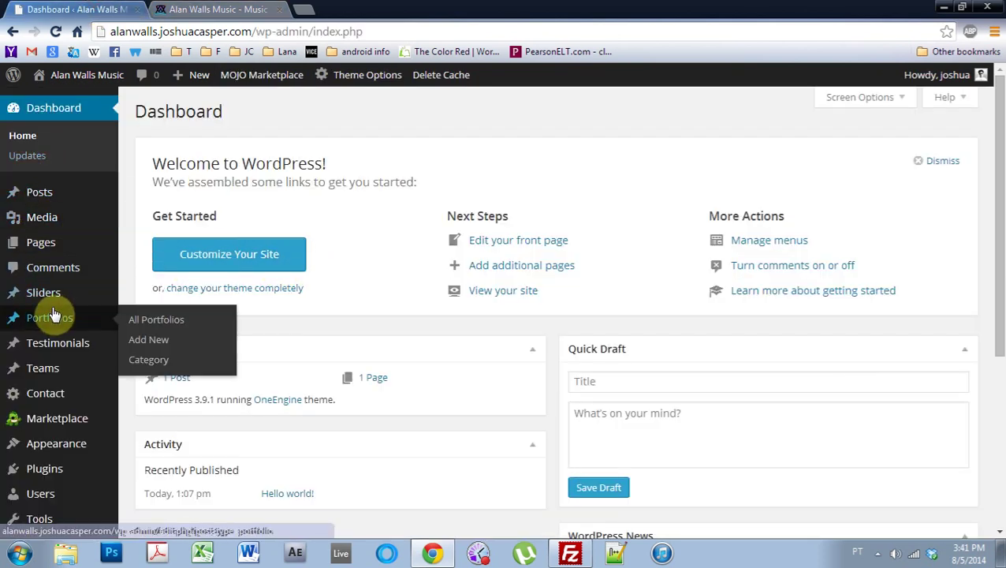
click(143, 316)
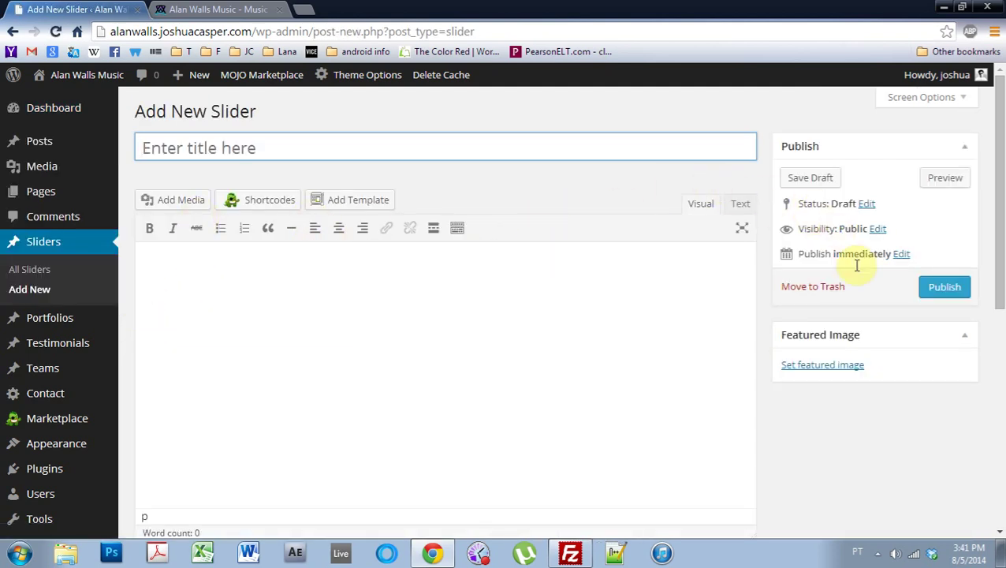
click(835, 365)
click(65, 140)
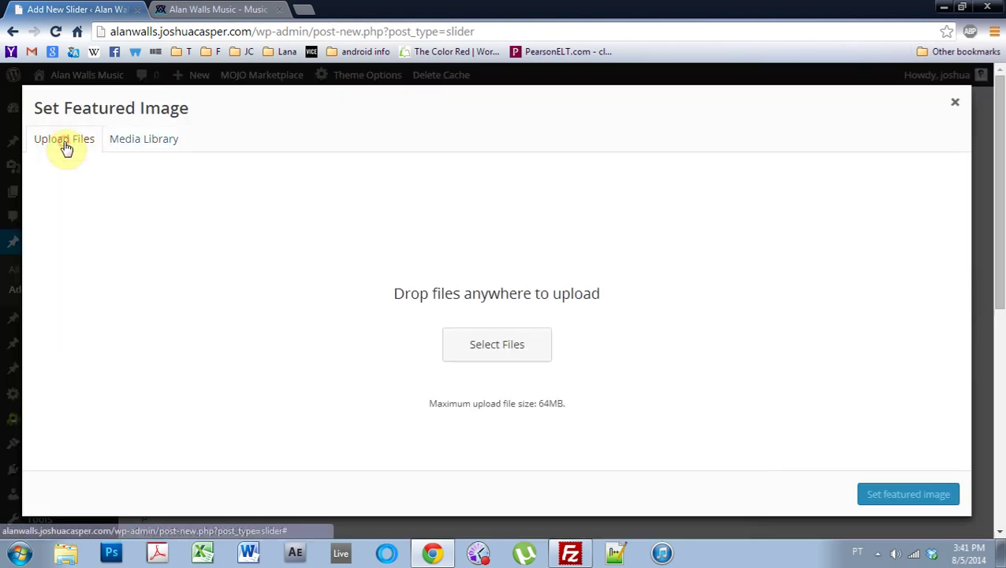
click(469, 355)
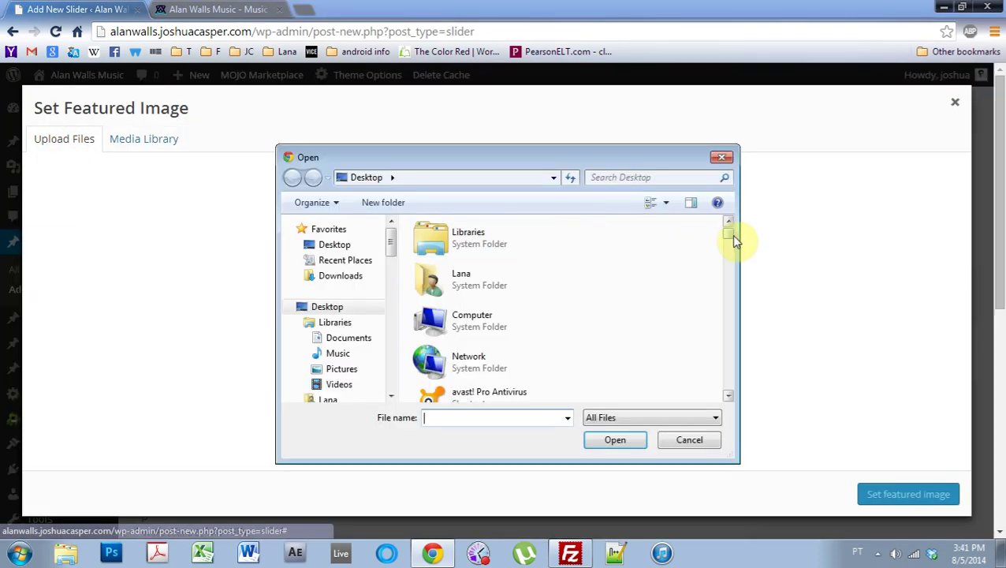
Upload the dark Little Bigfoot header from the press kit 3 folder as featured image
drag(730, 239, 728, 265)
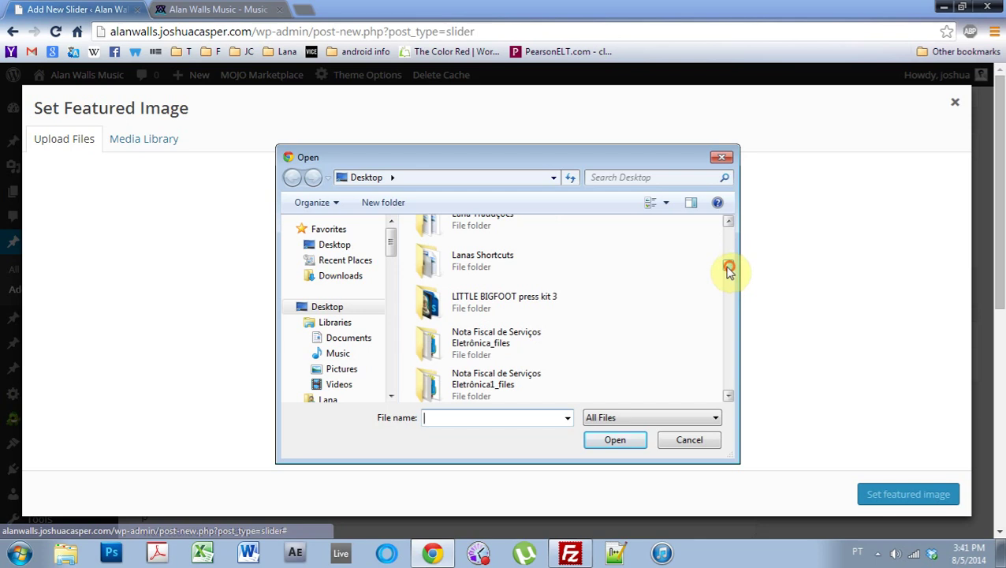
double_click(476, 297)
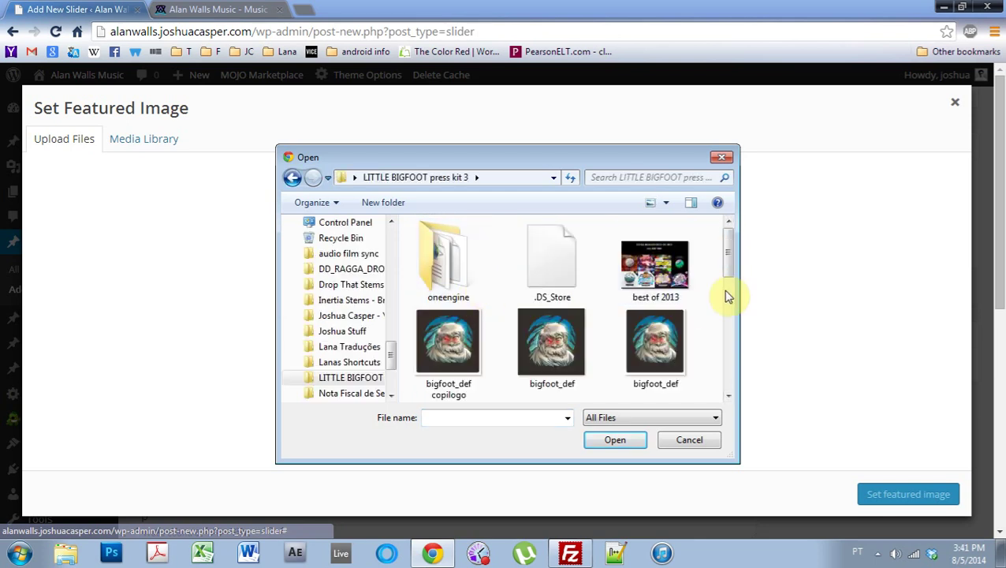
drag(730, 263, 727, 340)
click(532, 290)
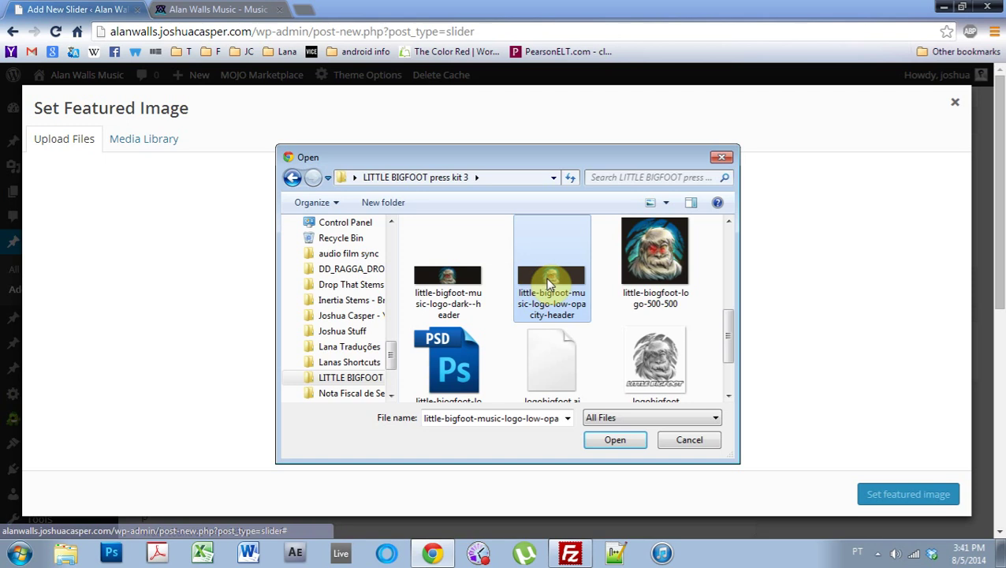
click(451, 285)
click(593, 440)
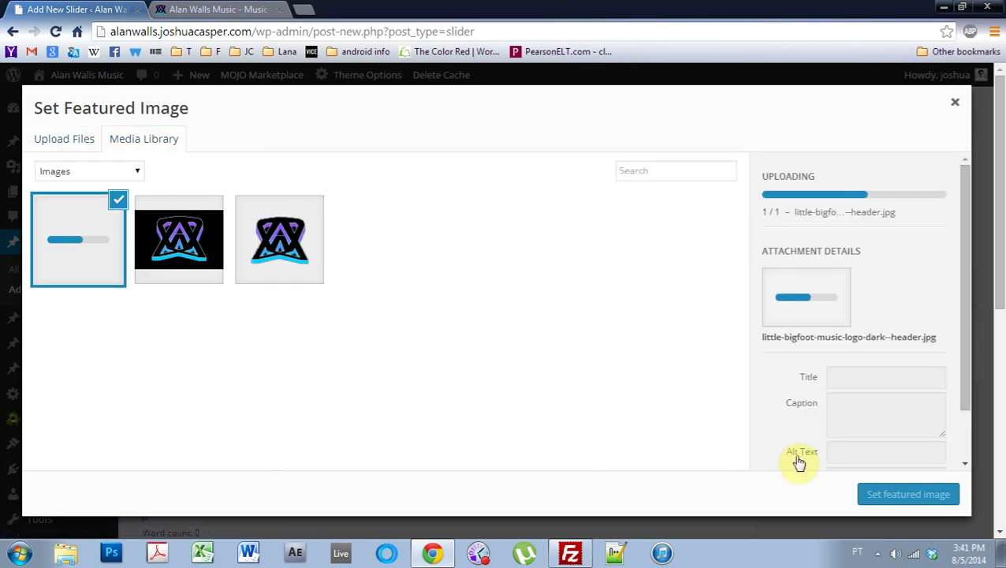
click(896, 491)
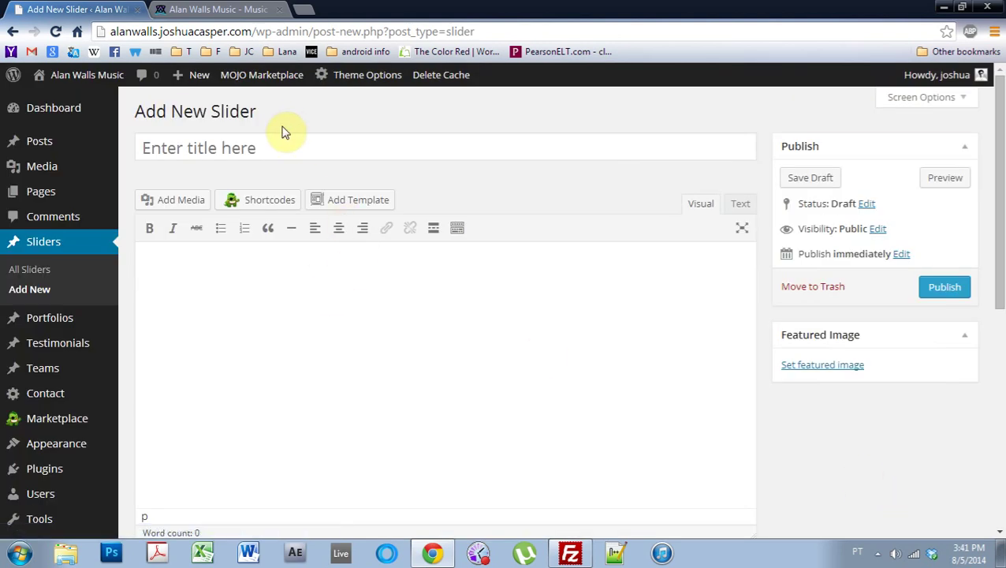
Title the slider 'slider 2', publish it, and switch to the live site
click(252, 148)
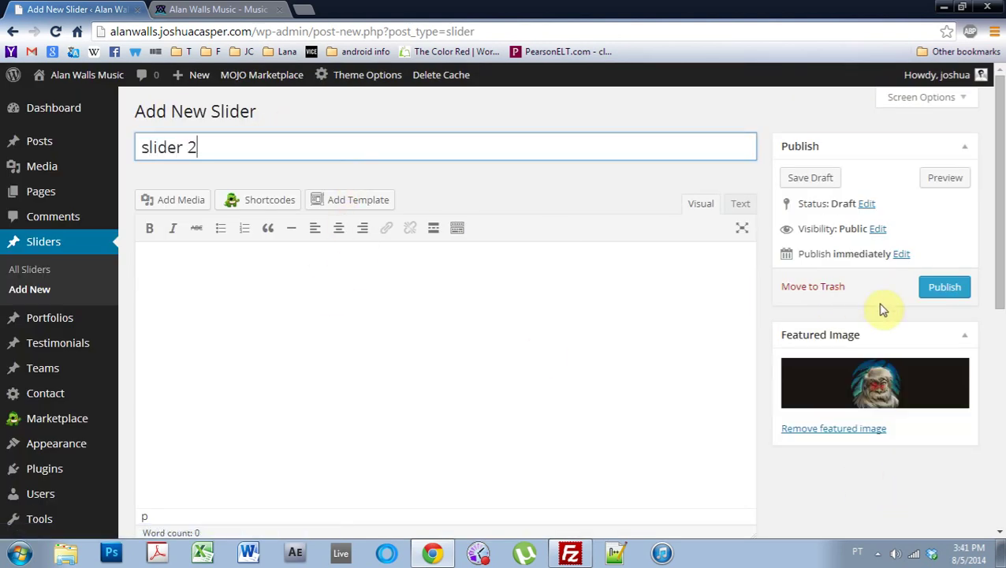
click(933, 290)
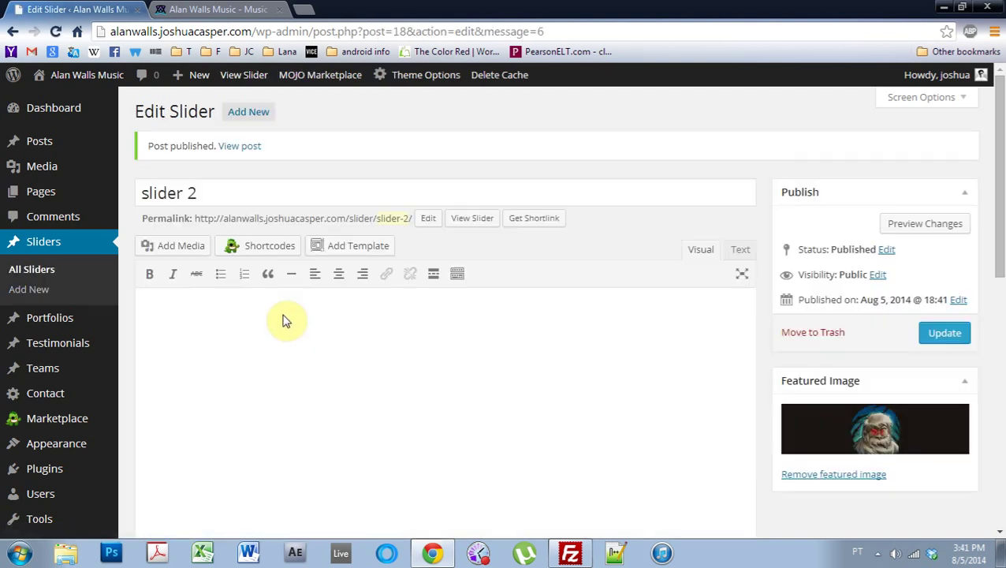
click(189, 8)
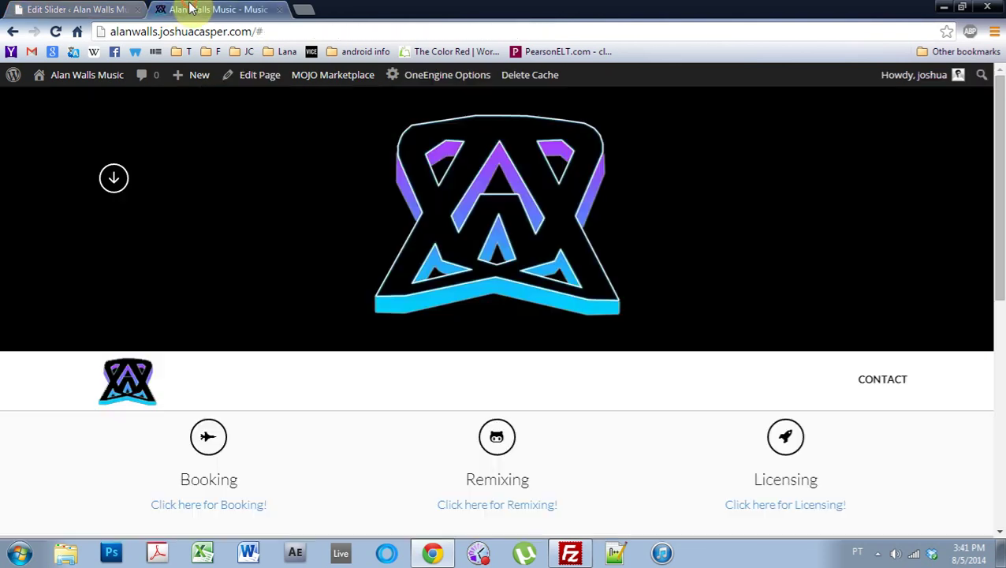
Reload the homepage and cycle the slider arrows between the Bigfoot and logo slides
click(55, 31)
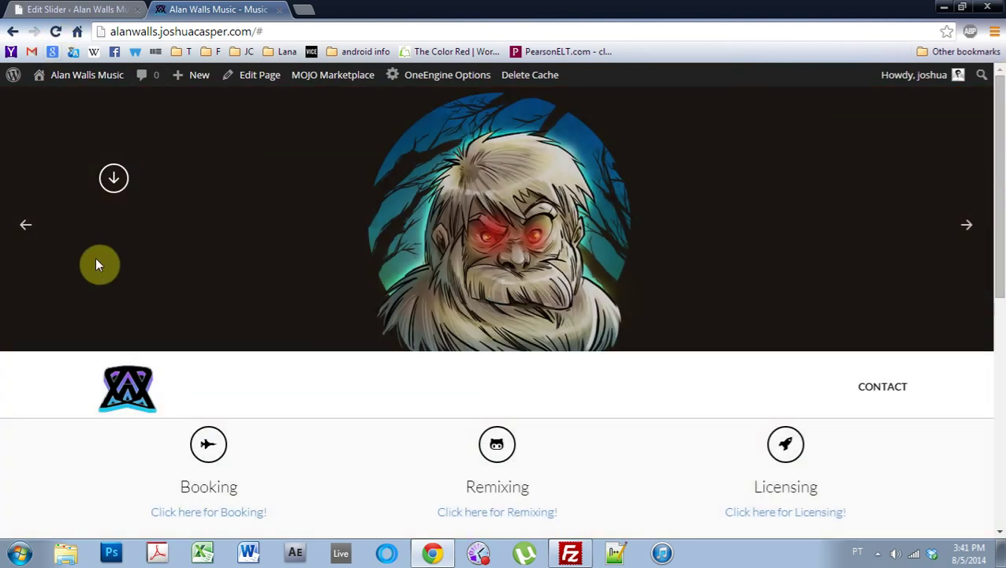
click(24, 232)
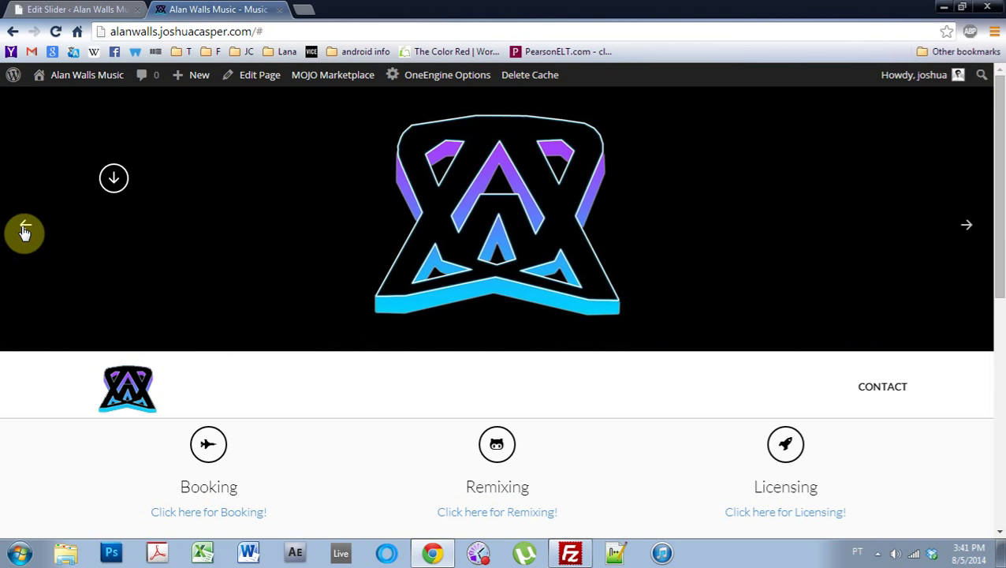
click(25, 231)
click(24, 231)
click(966, 228)
click(75, 9)
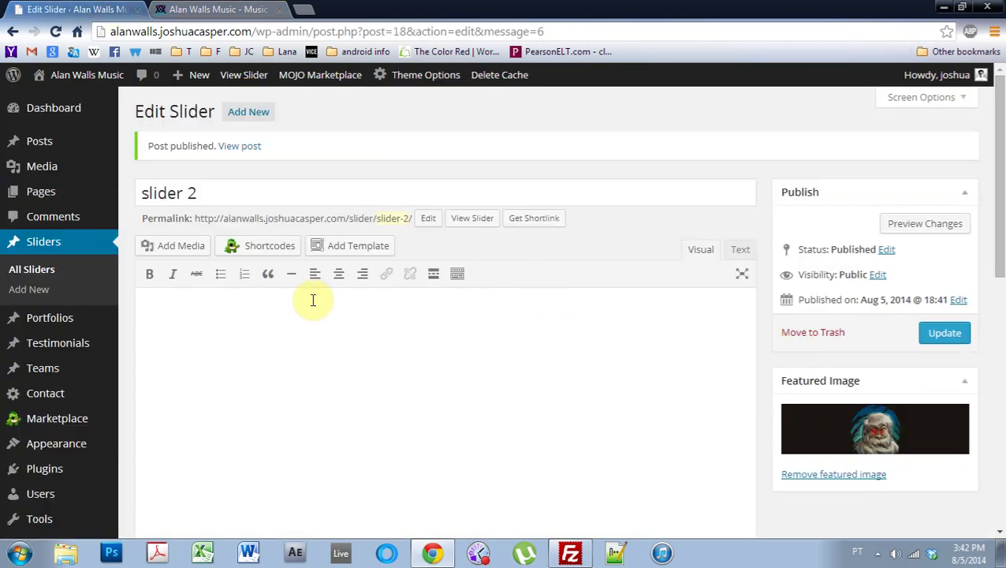